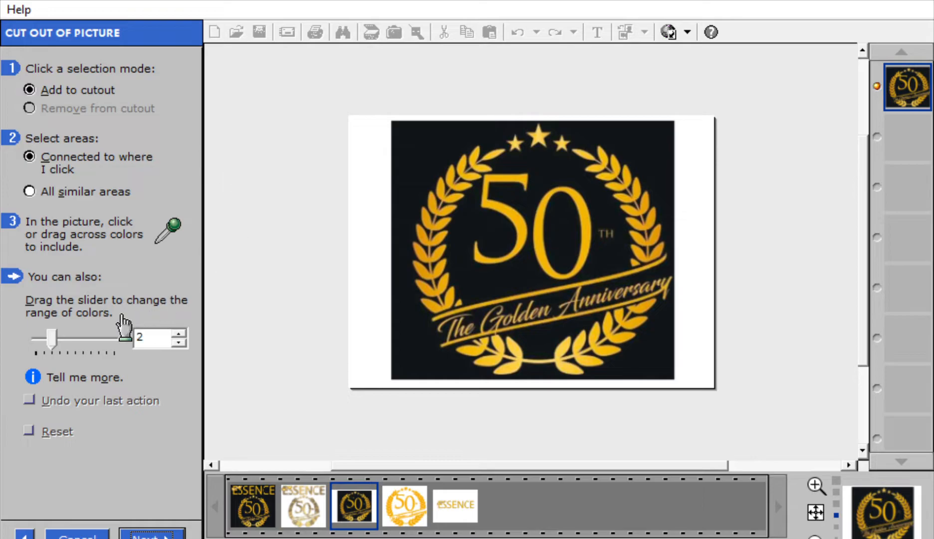
Step: Select all similar areas of the emblem's black background for the cutout, using a color range of 4
{"action": "left_click_drag", "start_coordinate": [55, 336], "coordinate": [71, 334]}
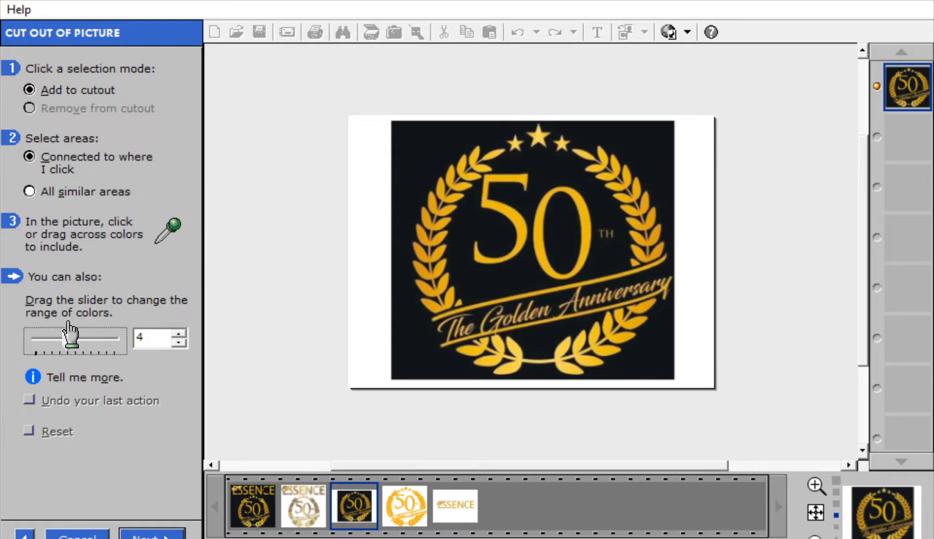
{"action": "left_click", "coordinate": [48, 187]}
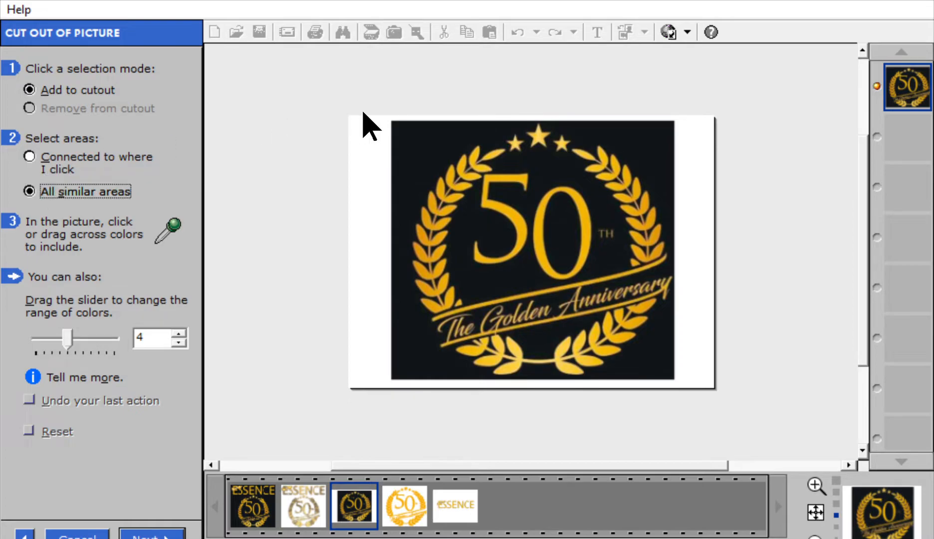
{"action": "left_click", "coordinate": [429, 158]}
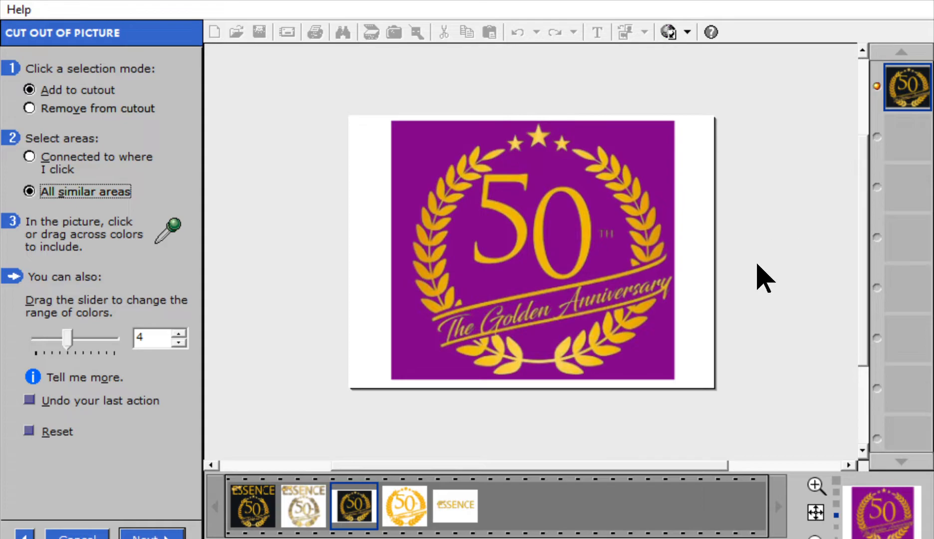
Step: Invert the selection to cut out the gold emblem, and delete the original black-background picture
{"action": "left_click", "coordinate": [163, 531]}
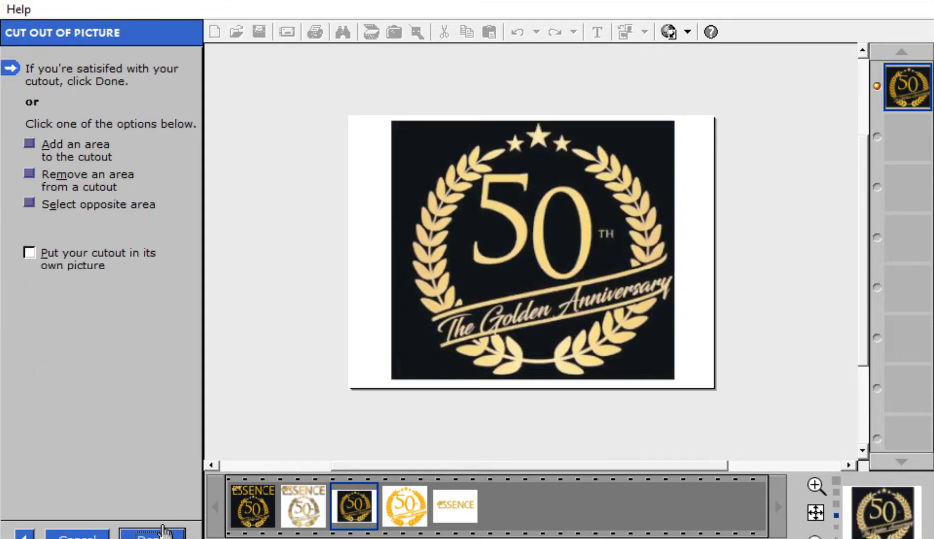
{"action": "left_click", "coordinate": [30, 201]}
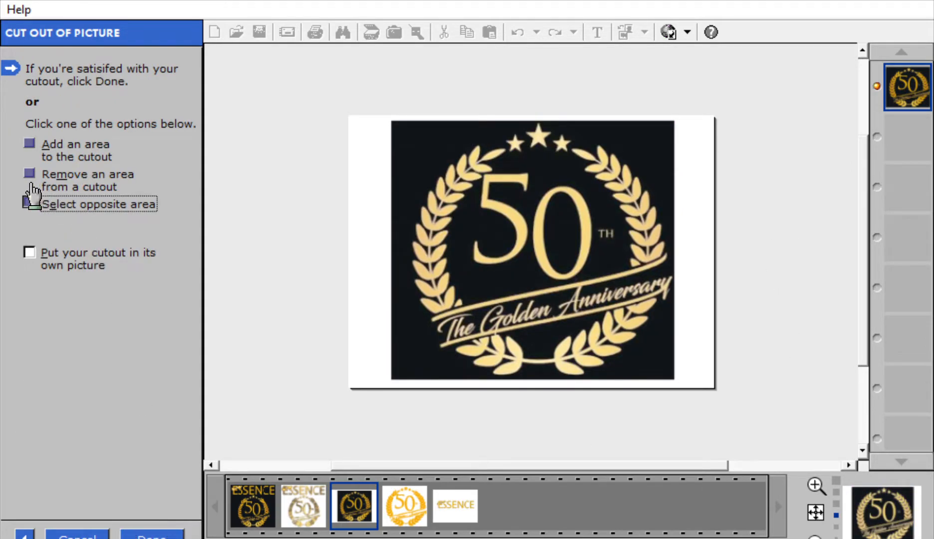
{"action": "left_click", "coordinate": [156, 531]}
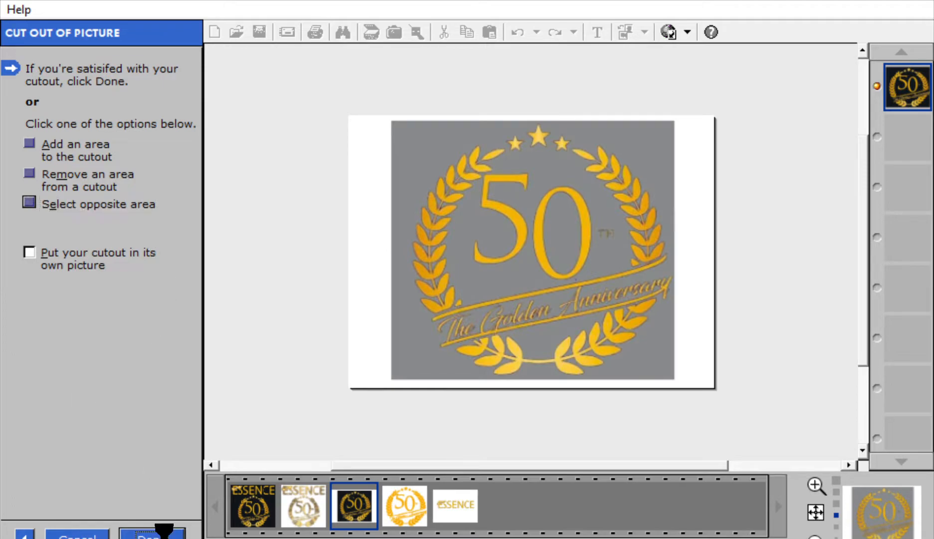
{"action": "left_click", "coordinate": [910, 134]}
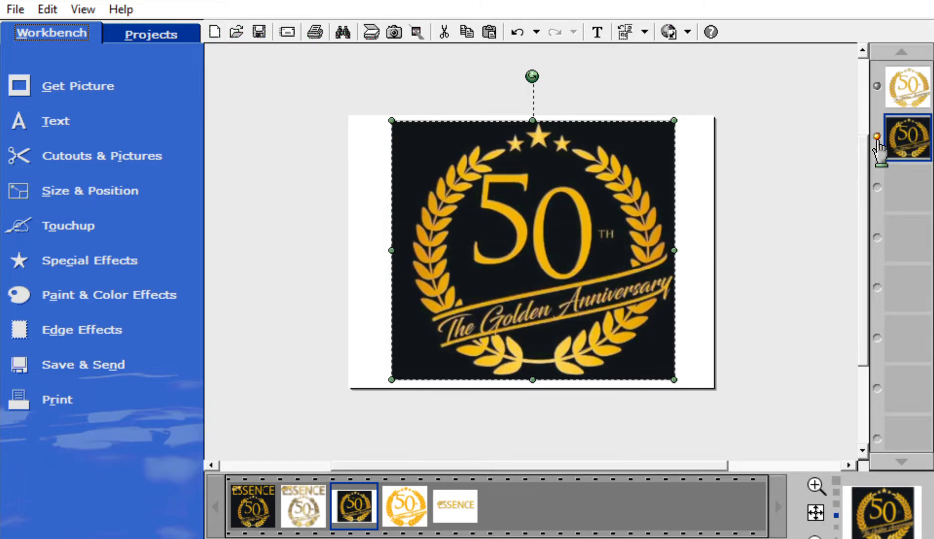
{"action": "key", "text": "Delete"}
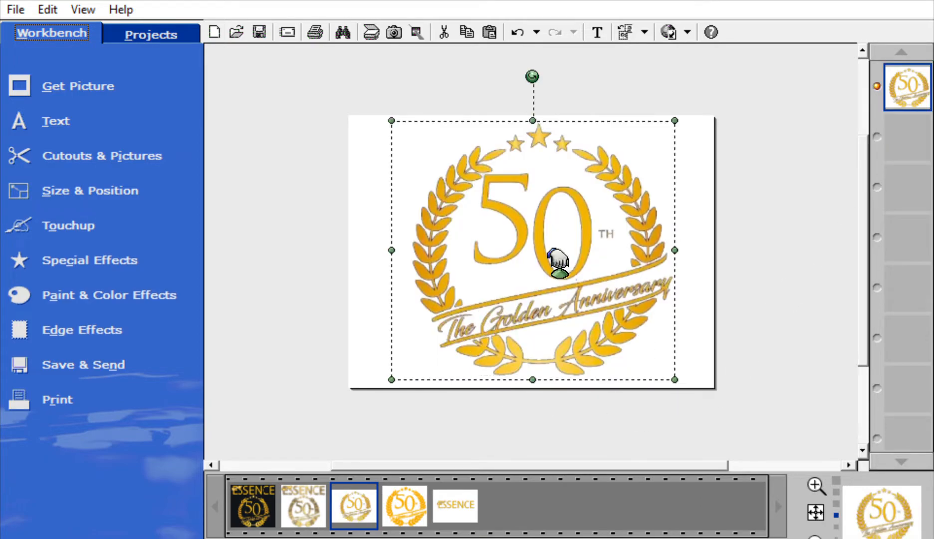
Step: Place a solid gold "TH" over the small TH beside the 50
{"action": "left_click", "coordinate": [840, 500]}
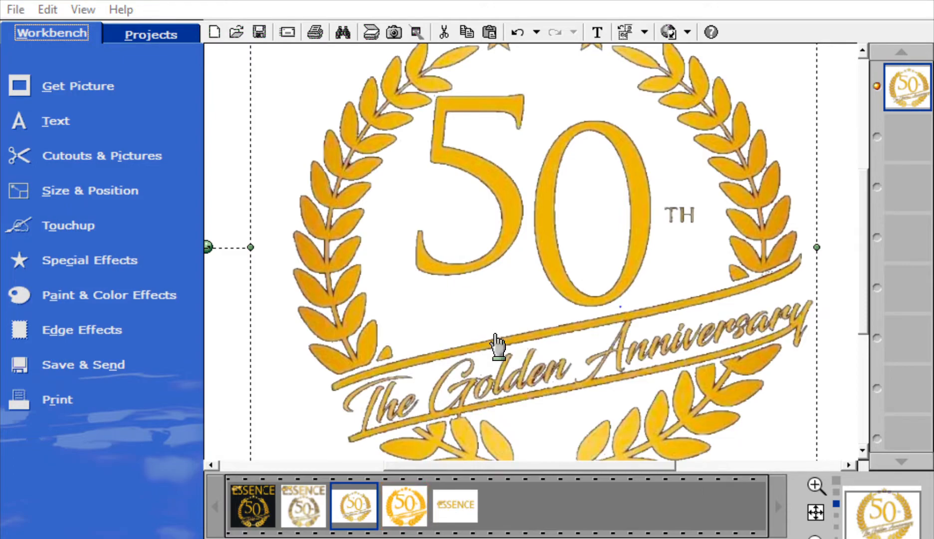
{"action": "left_click", "coordinate": [680, 215]}
{"action": "left_click_drag", "start_coordinate": [793, 293], "coordinate": [699, 215]}
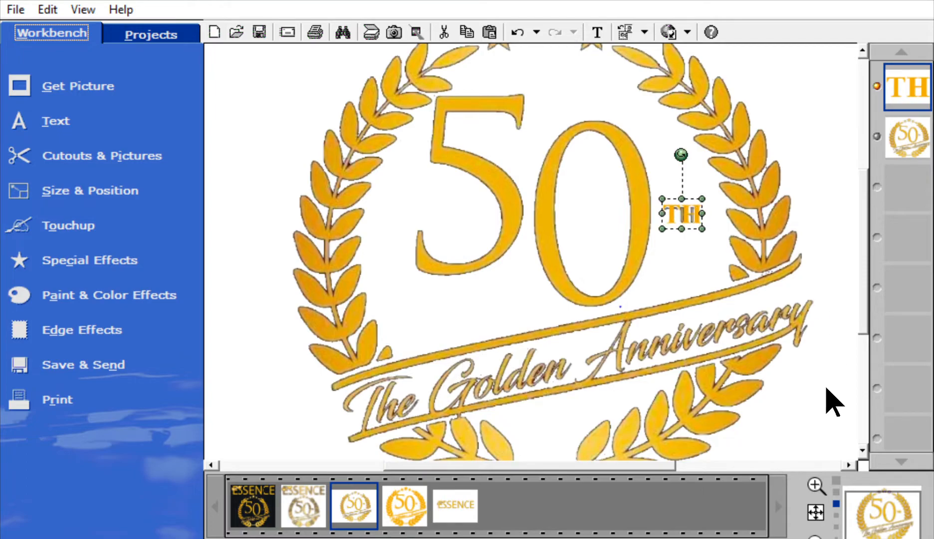
Step: Resize and nudge the gold "TH" so it covers the original small lettering
{"action": "left_click", "coordinate": [848, 478]}
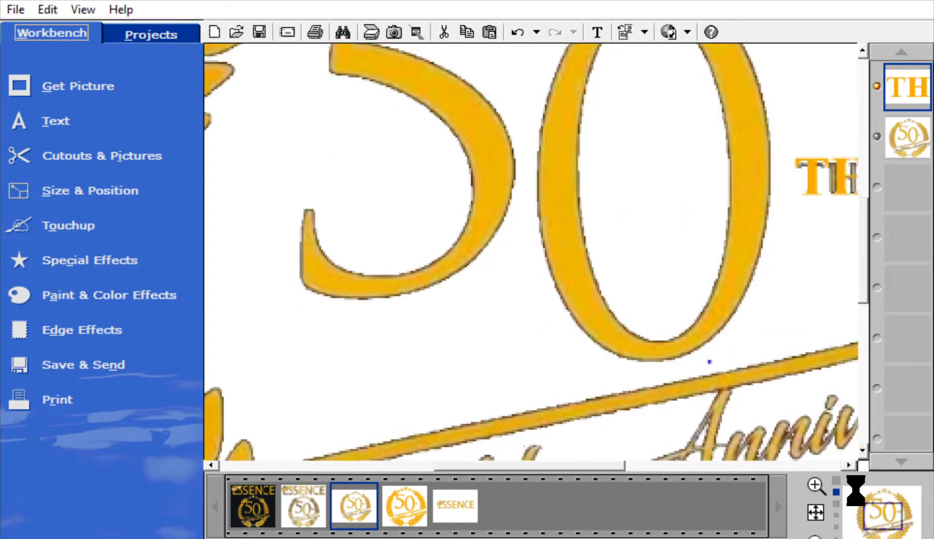
{"action": "left_click_drag", "start_coordinate": [594, 464], "coordinate": [671, 464]}
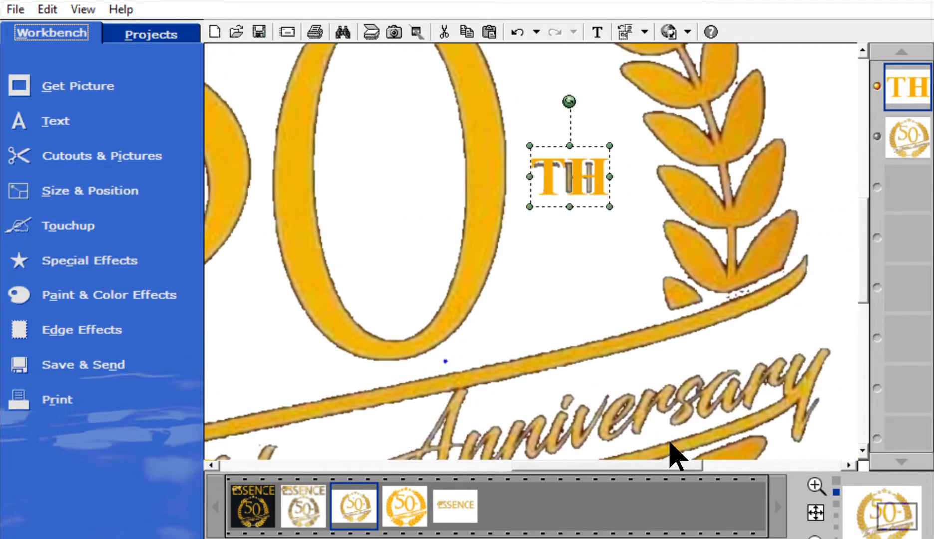
{"action": "left_click_drag", "start_coordinate": [602, 167], "coordinate": [602, 172]}
{"action": "left_click_drag", "start_coordinate": [609, 210], "coordinate": [602, 203]}
{"action": "left_click_drag", "start_coordinate": [532, 149], "coordinate": [543, 146]}
{"action": "left_click_drag", "start_coordinate": [602, 160], "coordinate": [602, 160]}
Step: Fill the 50 emblem with a solid color sampled from the gold "TH"
{"action": "left_click", "coordinate": [929, 135]}
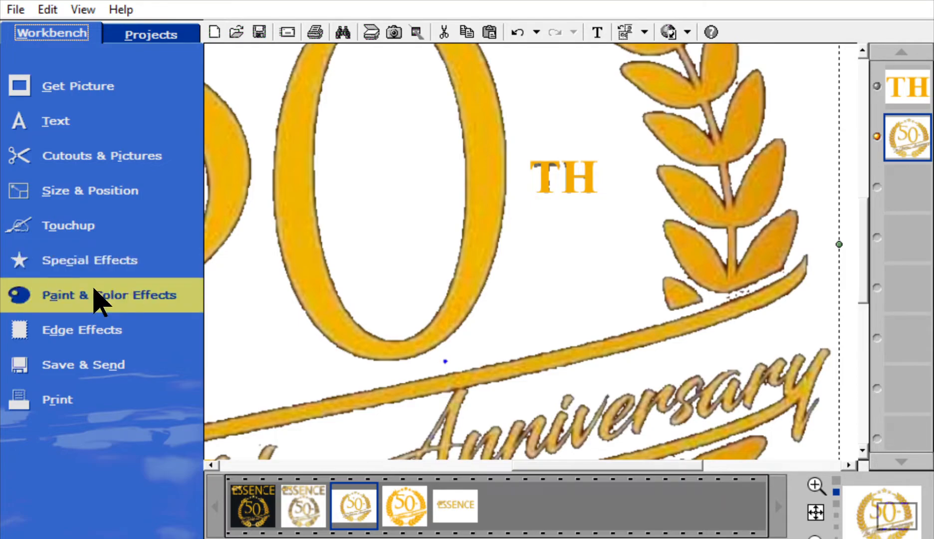
{"action": "left_click", "coordinate": [370, 366]}
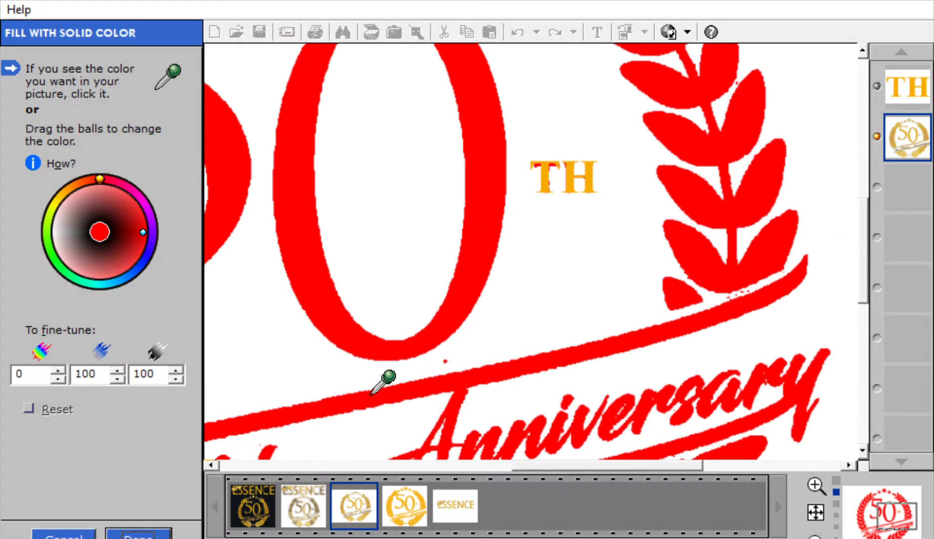
{"action": "left_click", "coordinate": [544, 186]}
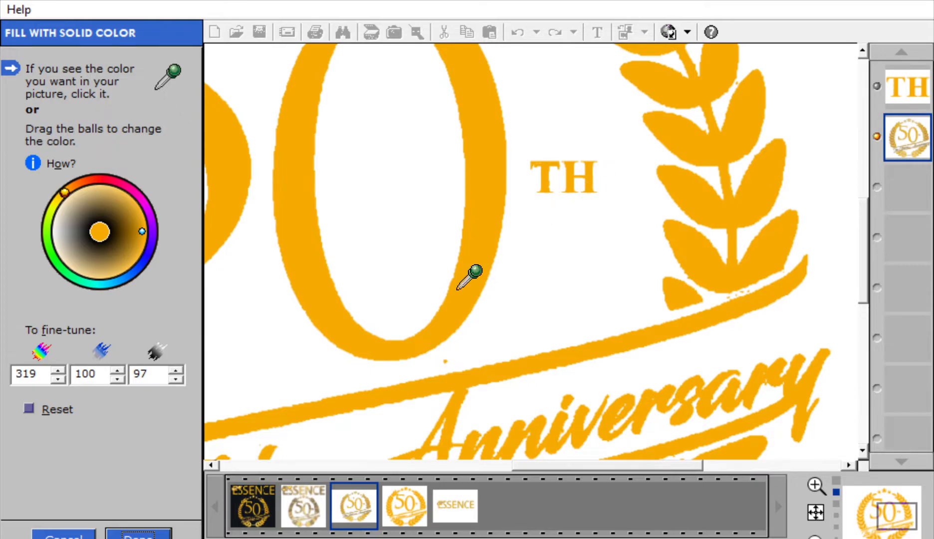
{"action": "left_click", "coordinate": [159, 531]}
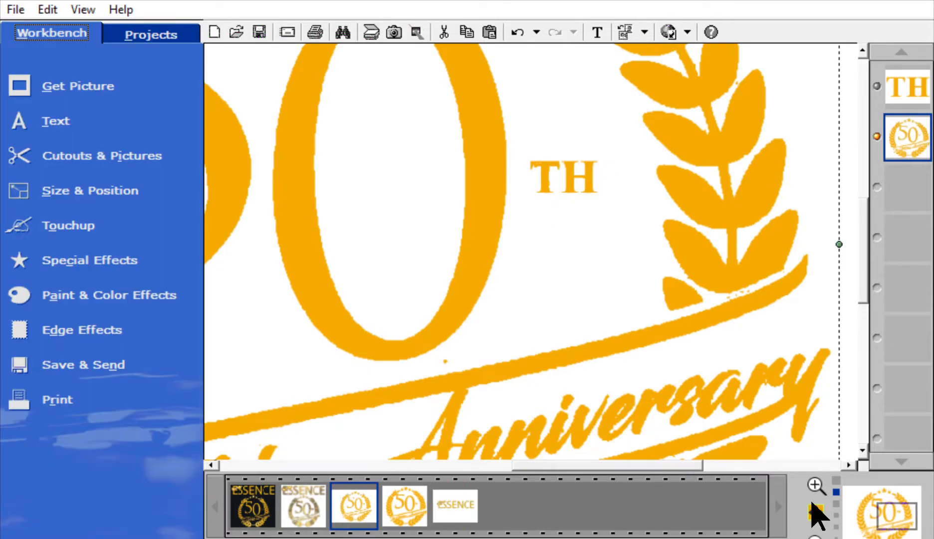
Step: Cut out the emblem together with its "TH" using a square cookie cutter shape enlarged to enclose the whole wreath
{"action": "left_click", "coordinate": [837, 503]}
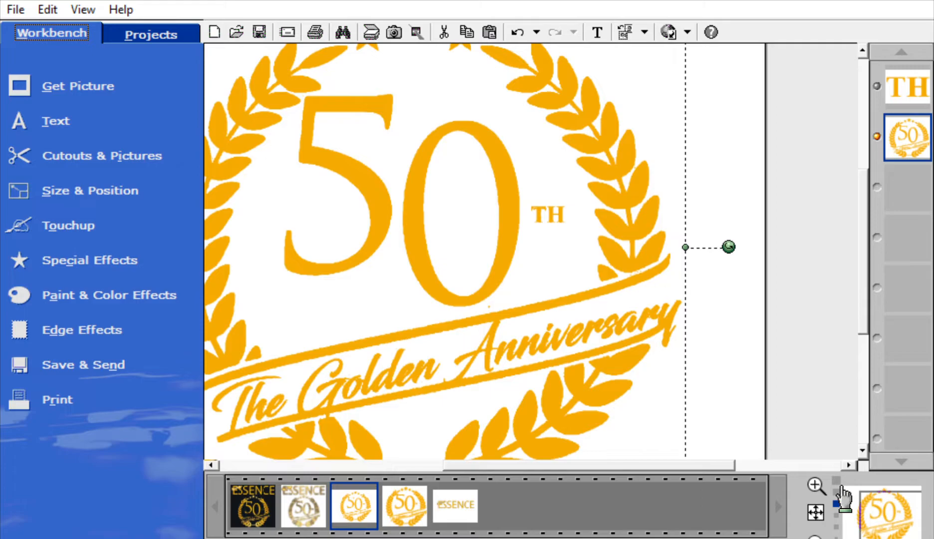
{"action": "left_click", "coordinate": [844, 498]}
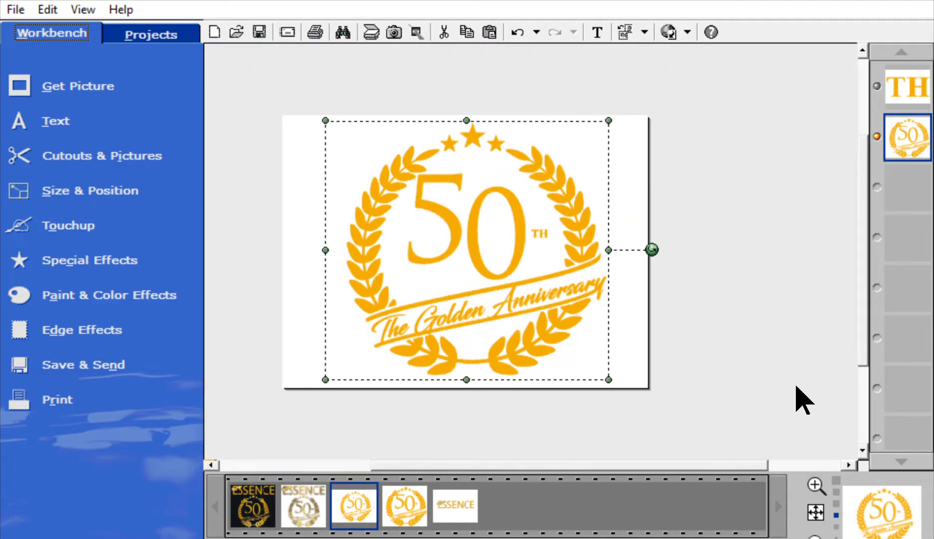
{"action": "left_click", "coordinate": [121, 145]}
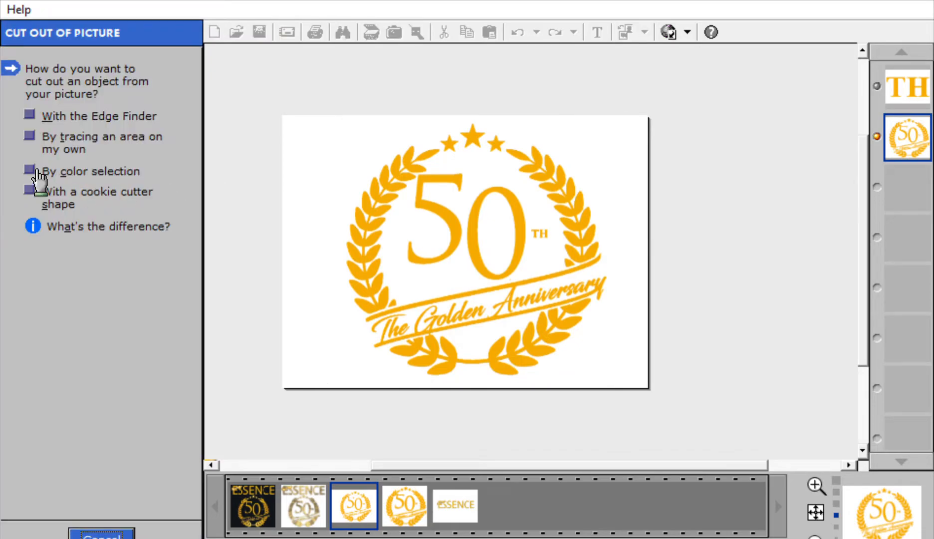
{"action": "left_click", "coordinate": [32, 190]}
{"action": "left_click_drag", "start_coordinate": [508, 240], "coordinate": [498, 225]}
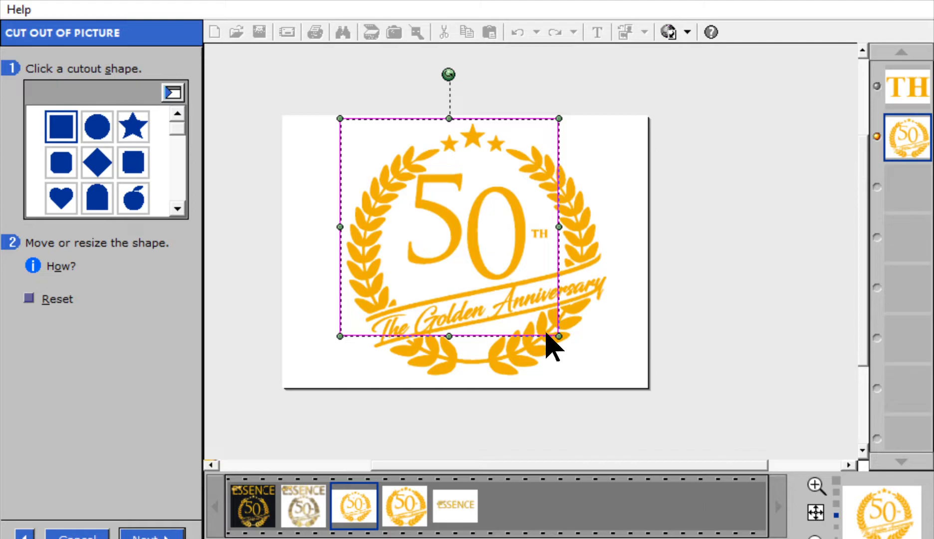
{"action": "left_click_drag", "start_coordinate": [559, 336], "coordinate": [614, 391]}
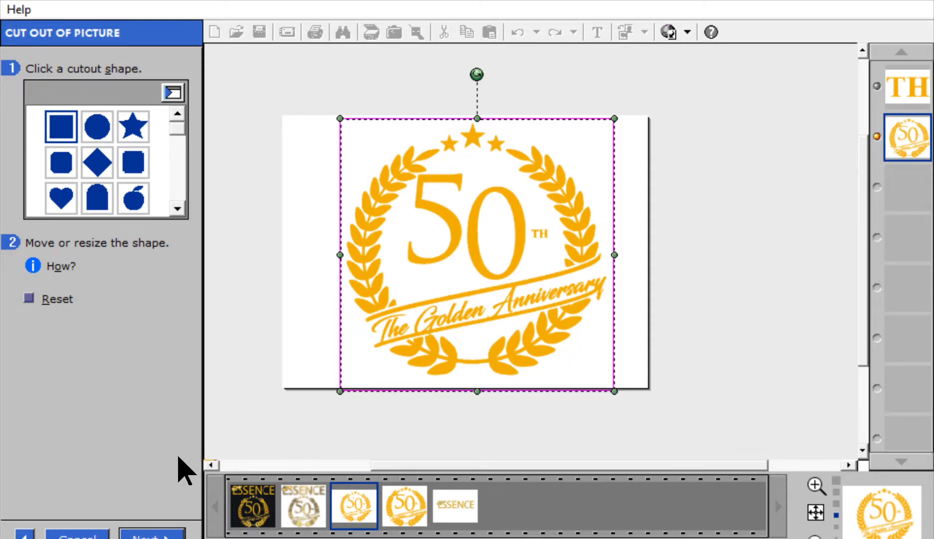
{"action": "left_click", "coordinate": [158, 527]}
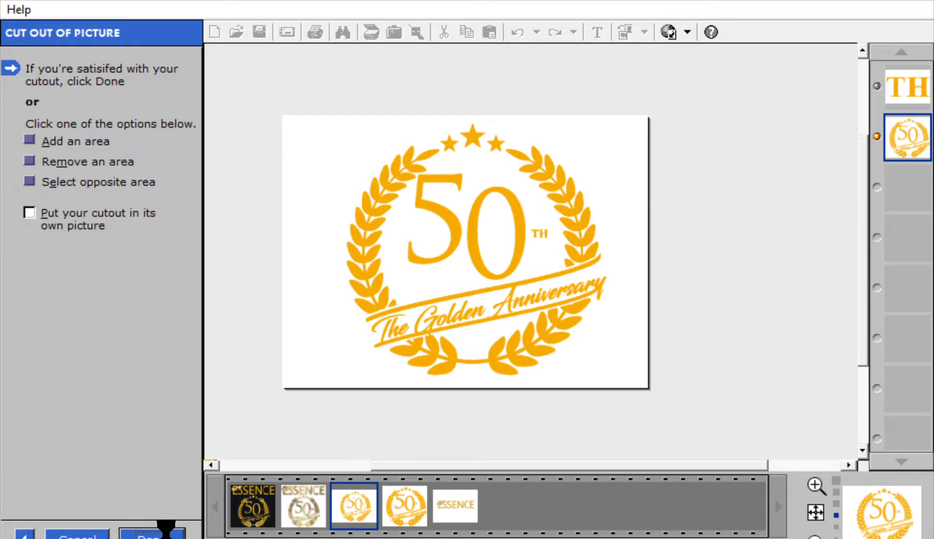
{"action": "left_click", "coordinate": [165, 531]}
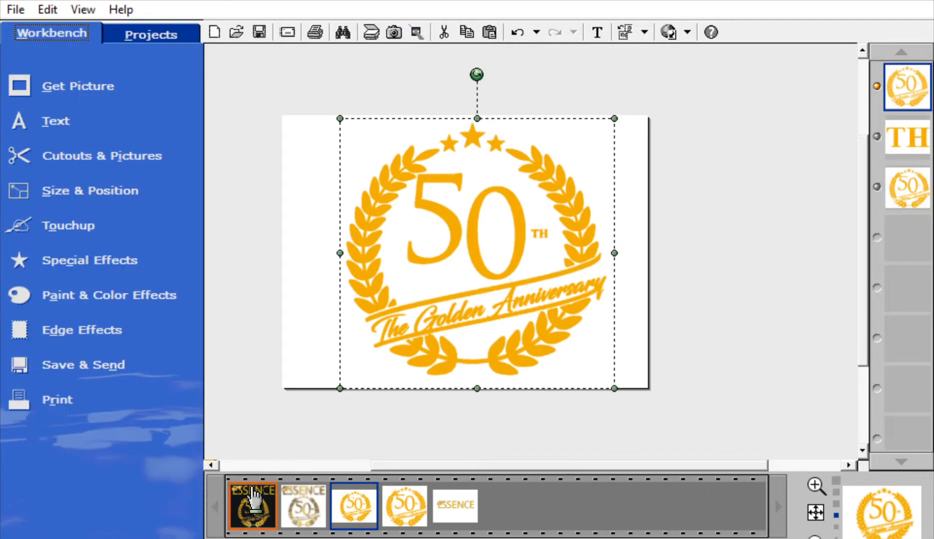
Step: Bring the recolored emblem cutout into the black ESSENCE picture and size it roughly over the original emblem
{"action": "left_click_drag", "start_coordinate": [261, 452], "coordinate": [267, 445]}
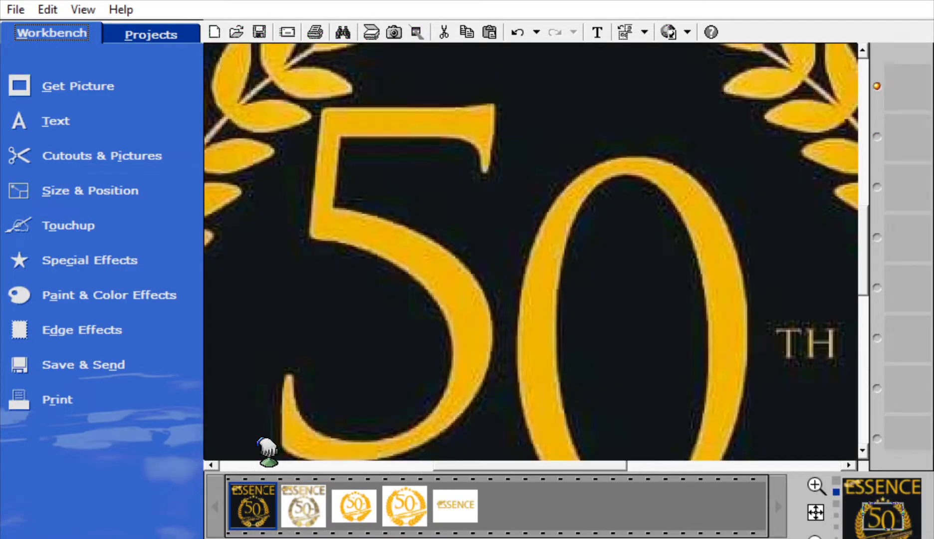
{"action": "left_click", "coordinate": [843, 505]}
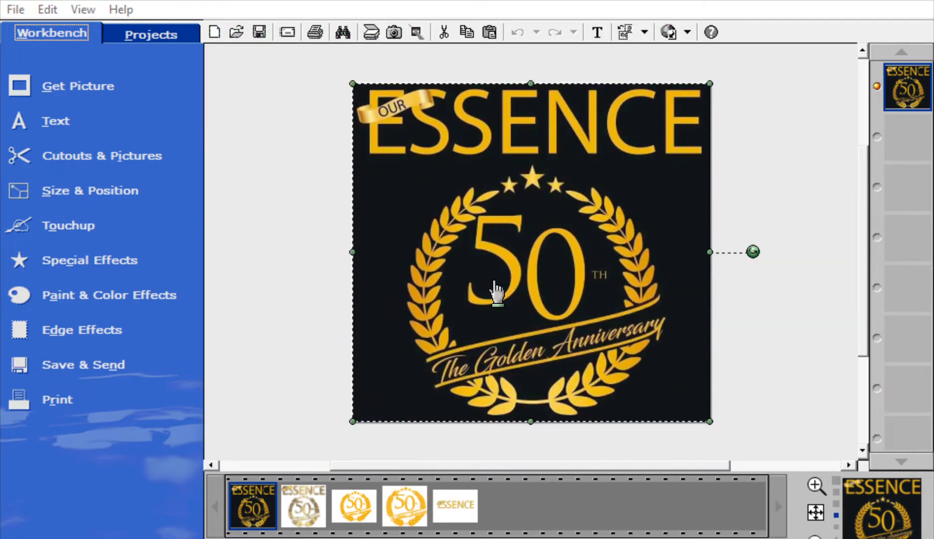
{"action": "left_click_drag", "start_coordinate": [594, 216], "coordinate": [603, 221]}
{"action": "left_click_drag", "start_coordinate": [666, 240], "coordinate": [598, 229]}
{"action": "left_click_drag", "start_coordinate": [465, 312], "coordinate": [406, 449]}
{"action": "left_click_drag", "start_coordinate": [527, 365], "coordinate": [576, 366]}
{"action": "left_click_drag", "start_coordinate": [672, 394], "coordinate": [678, 419]}
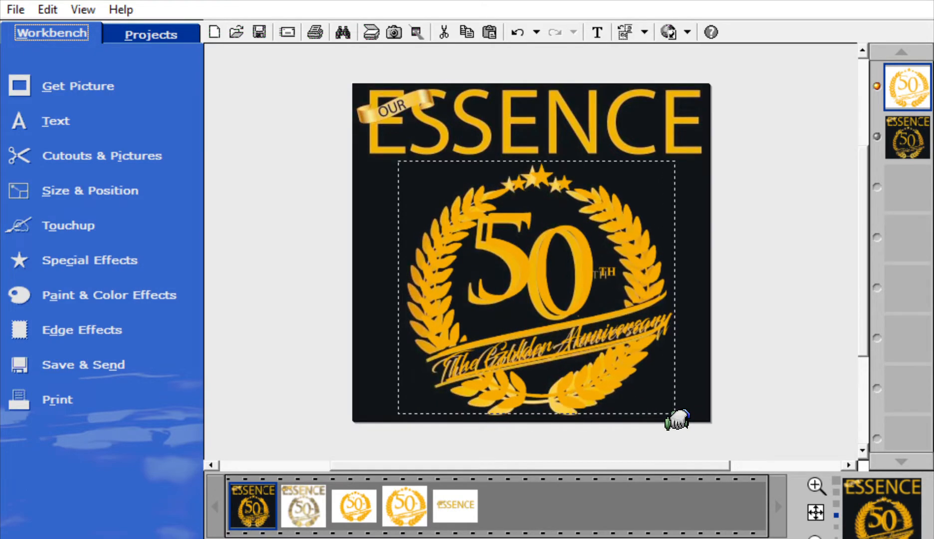
Step: Nudge and slightly enlarge the recolored emblem until its wreath, stars and numerals line up with the original
{"action": "left_click_drag", "start_coordinate": [620, 389], "coordinate": [612, 393]}
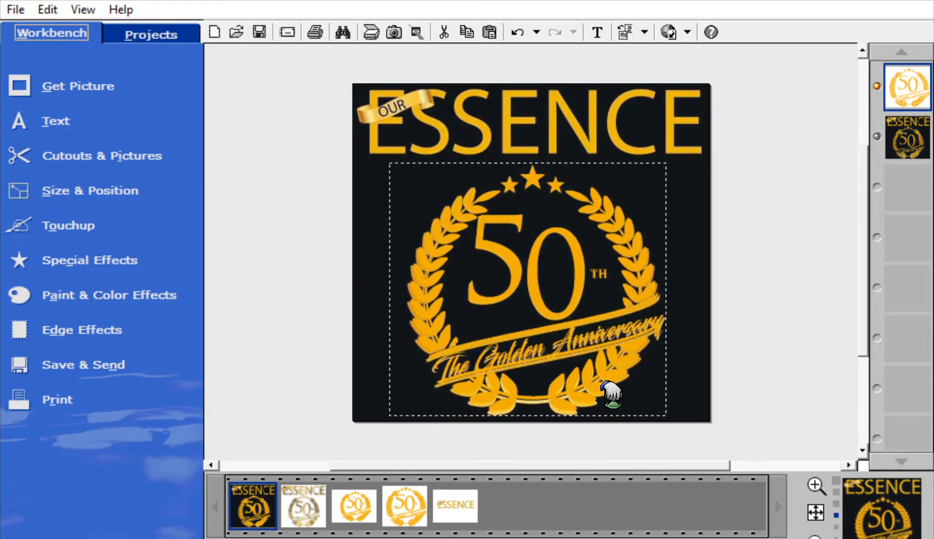
{"action": "left_click_drag", "start_coordinate": [682, 424], "coordinate": [685, 427]}
{"action": "left_click_drag", "start_coordinate": [401, 421], "coordinate": [394, 422]}
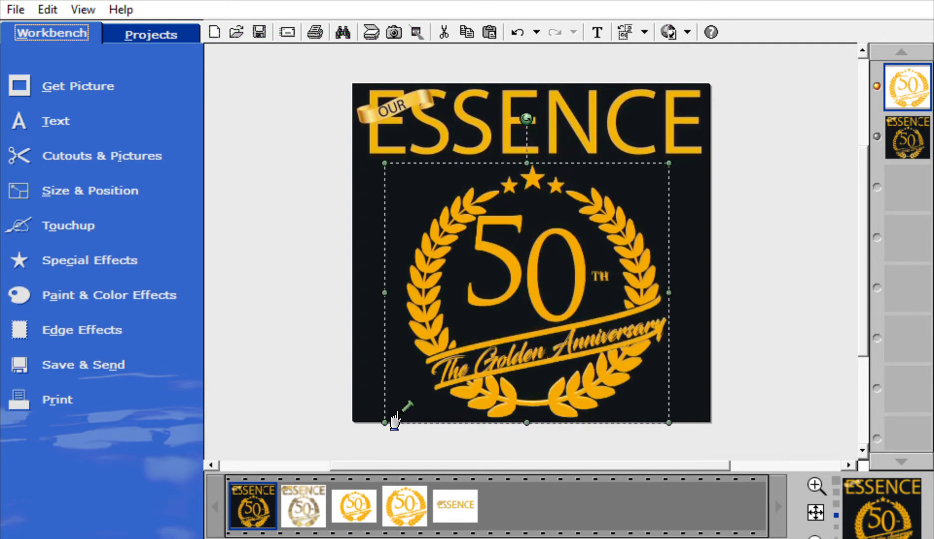
{"action": "left_click_drag", "start_coordinate": [533, 363], "coordinate": [532, 363]}
{"action": "left_click", "coordinate": [532, 363]}
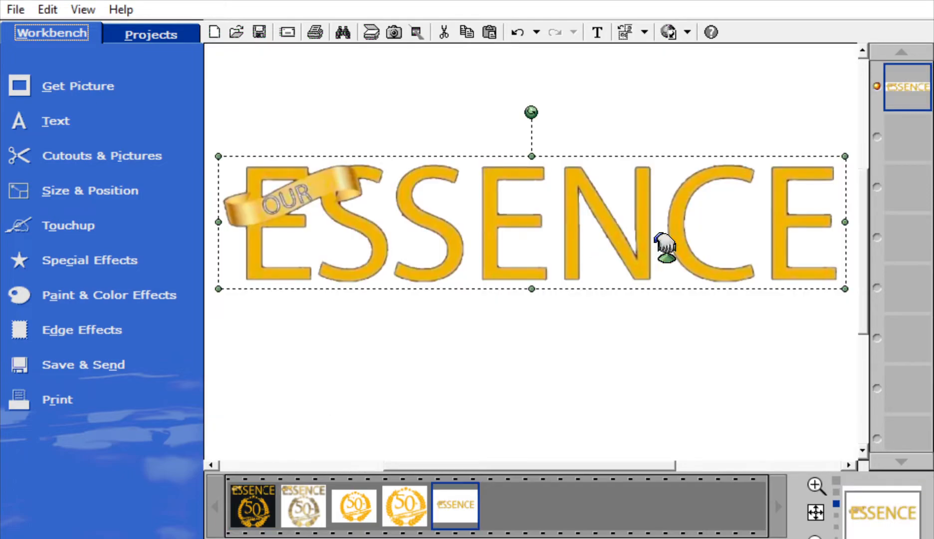
Step: Paste the gold "TH" below the OUR ESSENCE lettering and fill the lettering with a solid color sampled from it
{"action": "left_click", "coordinate": [326, 372]}
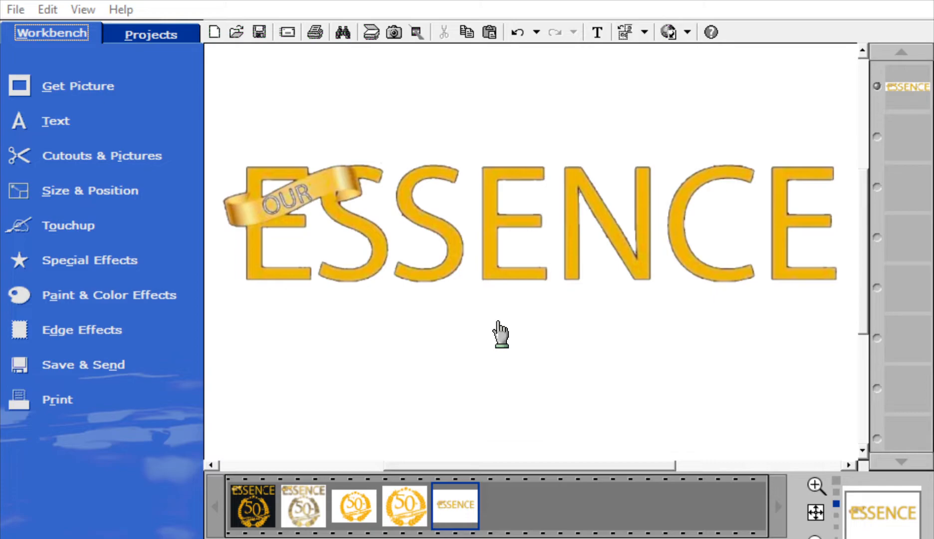
{"action": "key", "text": "ctrl+v"}
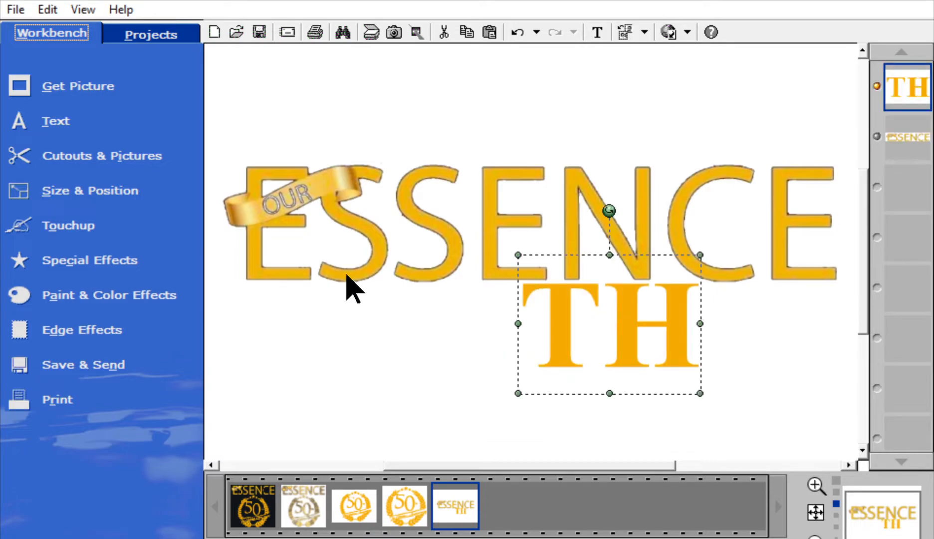
{"action": "left_click", "coordinate": [355, 265]}
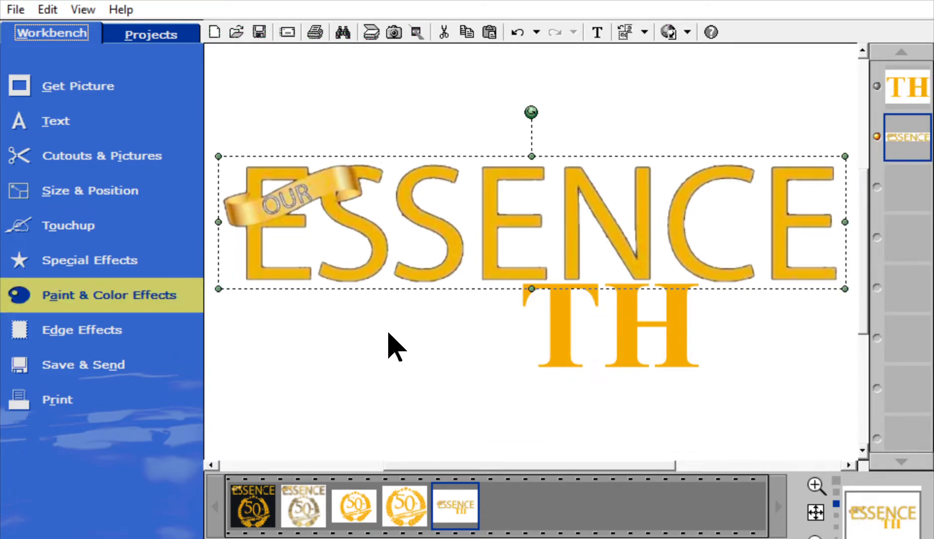
{"action": "left_click", "coordinate": [350, 390]}
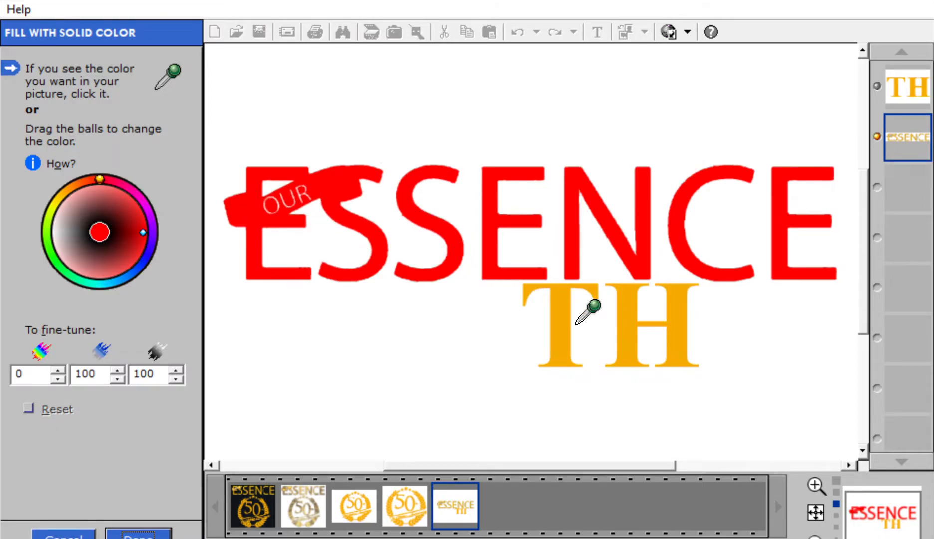
{"action": "left_click", "coordinate": [559, 327]}
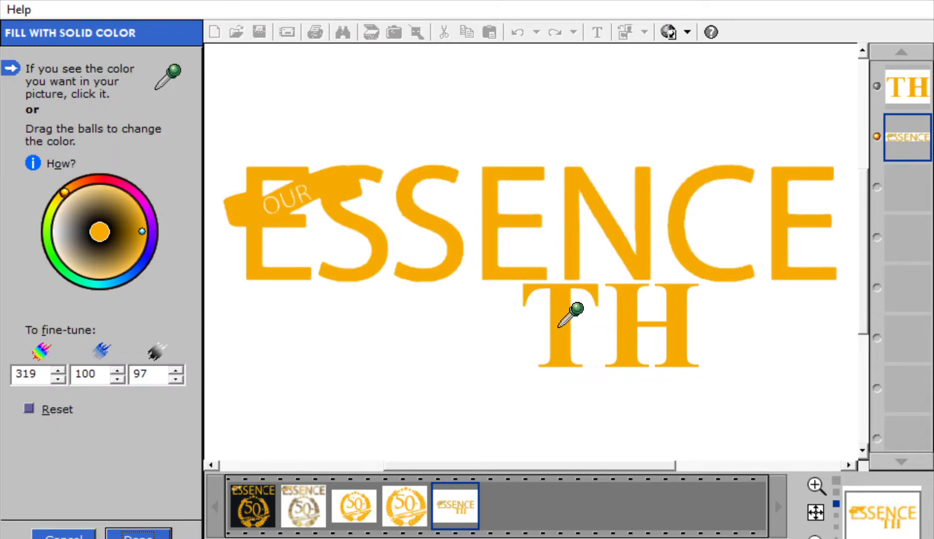
{"action": "left_click", "coordinate": [140, 532]}
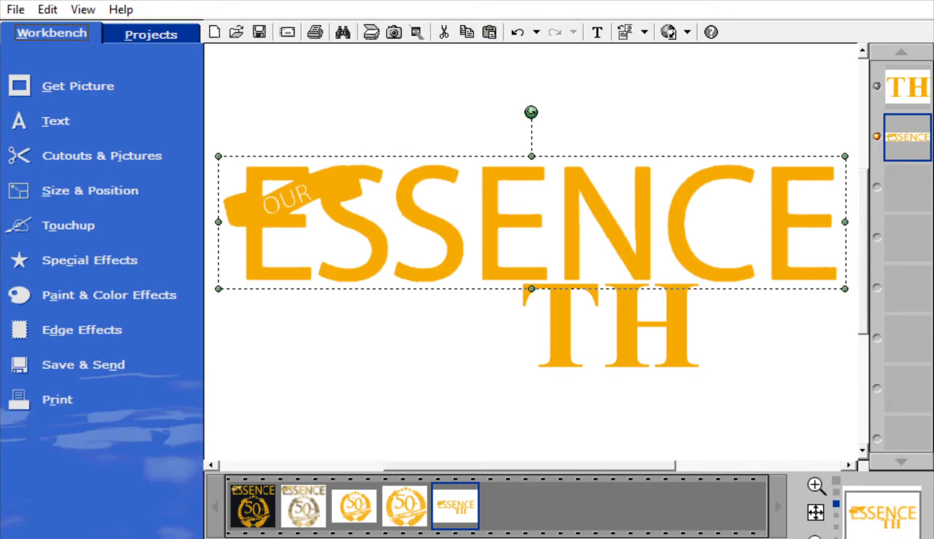
Step: Undo the solid fill on the lettering and trace around the OUR ribbon with the Edge Finder to form a closed cutout outline
{"action": "left_click", "coordinate": [515, 30]}
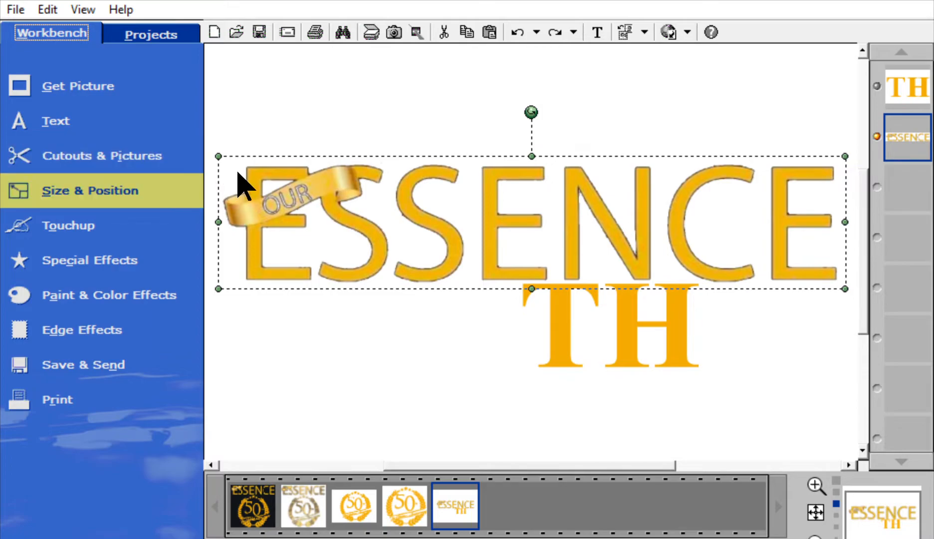
{"action": "left_click", "coordinate": [143, 145]}
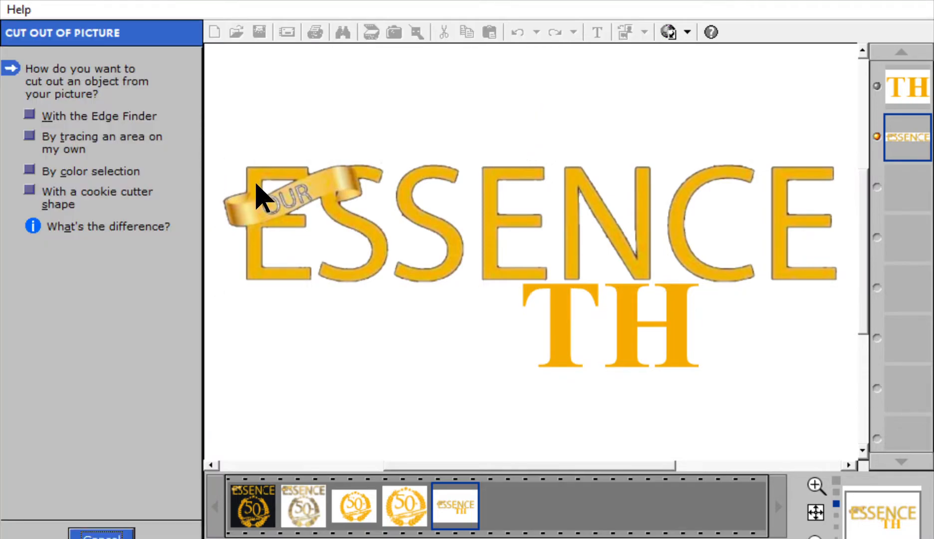
{"action": "left_click", "coordinate": [33, 115]}
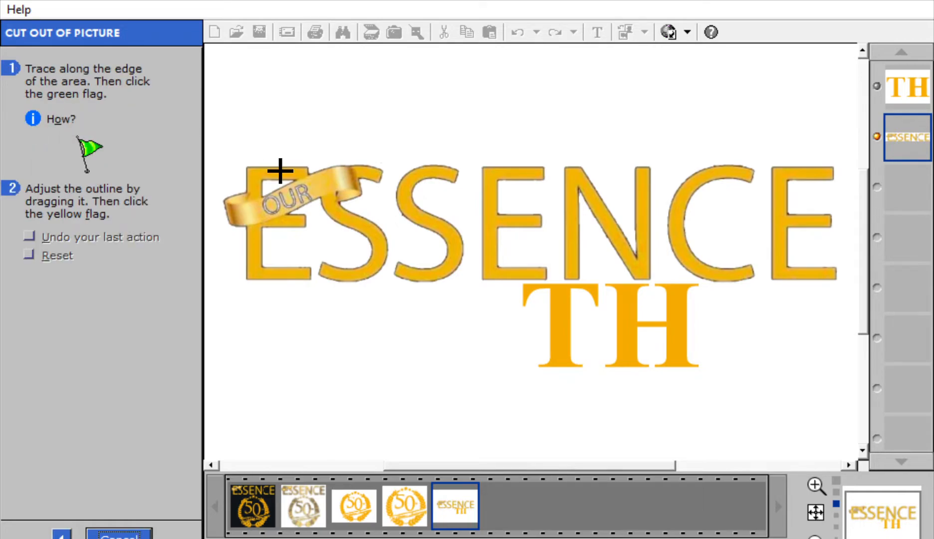
{"action": "left_click", "coordinate": [844, 479]}
{"action": "left_click_drag", "start_coordinate": [605, 465], "coordinate": [487, 466]}
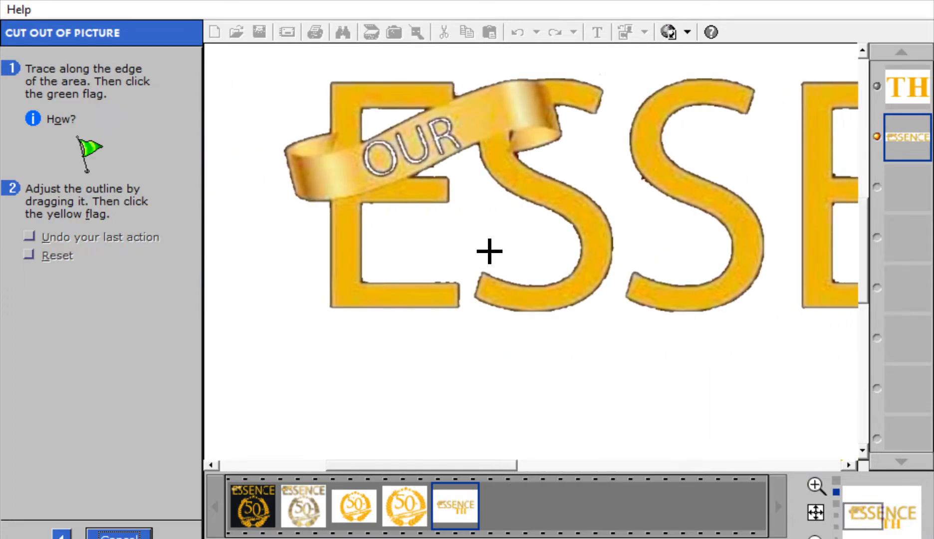
{"action": "left_click", "coordinate": [349, 131]}
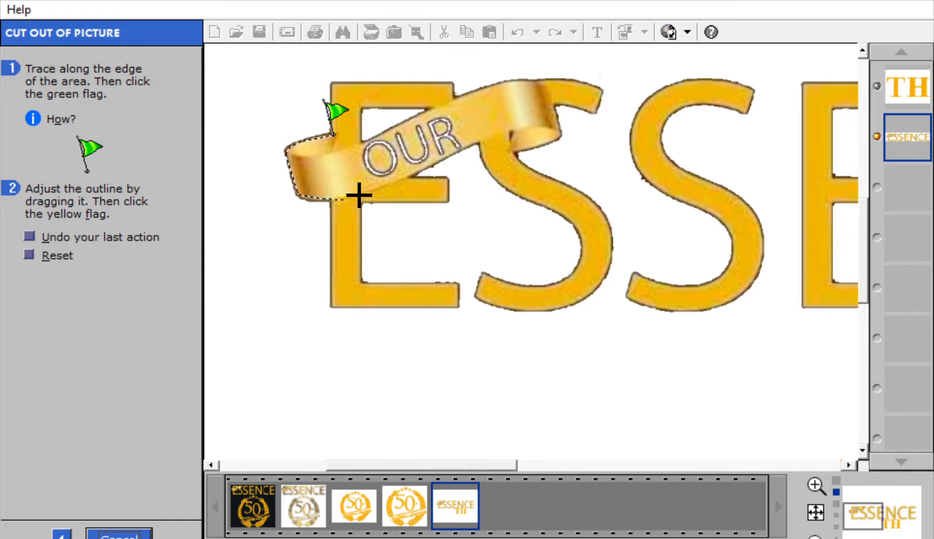
{"action": "mouse_move", "coordinate": [418, 172]}
{"action": "left_mouse_down"}
{"action": "mouse_move", "coordinate": [543, 119]}
{"action": "mouse_move", "coordinate": [516, 147]}
{"action": "left_mouse_up"}
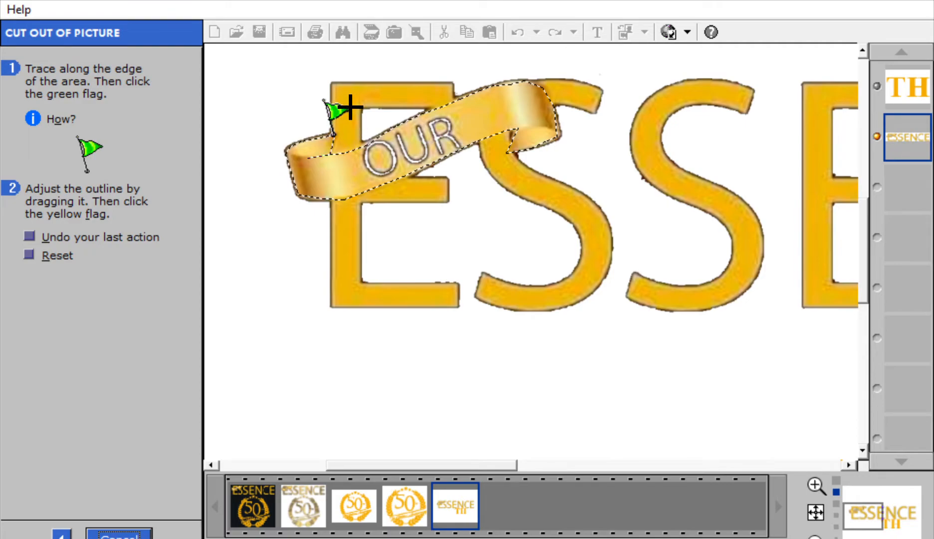
{"action": "left_click", "coordinate": [345, 107]}
{"action": "left_click", "coordinate": [335, 93]}
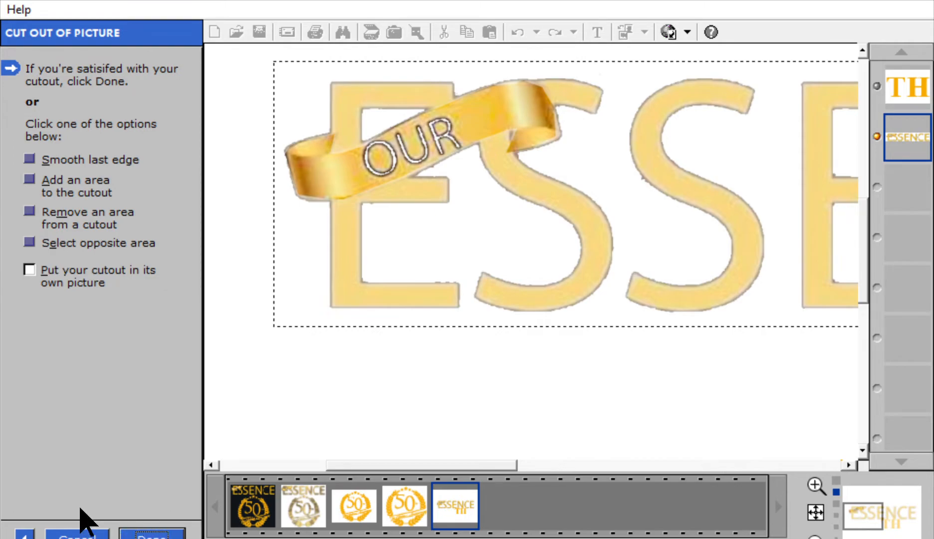
Step: Readjust the ribbon outline along its lower edge beneath OUR and finish the ribbon cutout within the same picture
{"action": "left_click", "coordinate": [30, 531]}
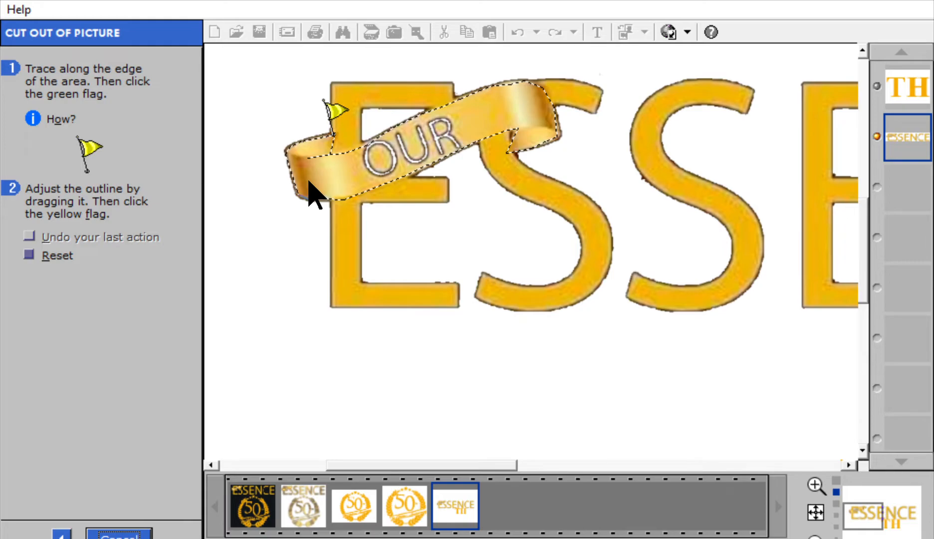
{"action": "mouse_move", "coordinate": [309, 183]}
{"action": "left_mouse_down"}
{"action": "mouse_move", "coordinate": [389, 169]}
{"action": "mouse_move", "coordinate": [401, 174]}
{"action": "left_mouse_up"}
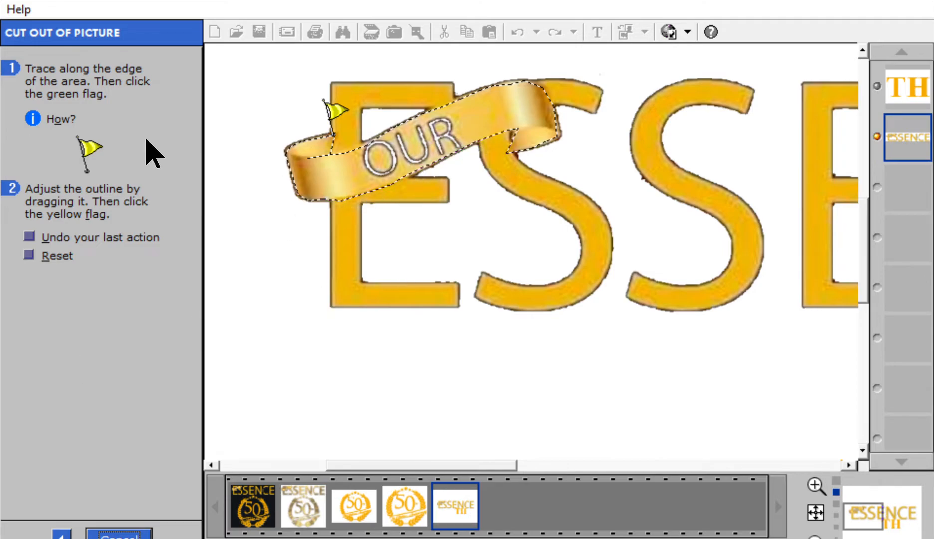
{"action": "left_click", "coordinate": [89, 149]}
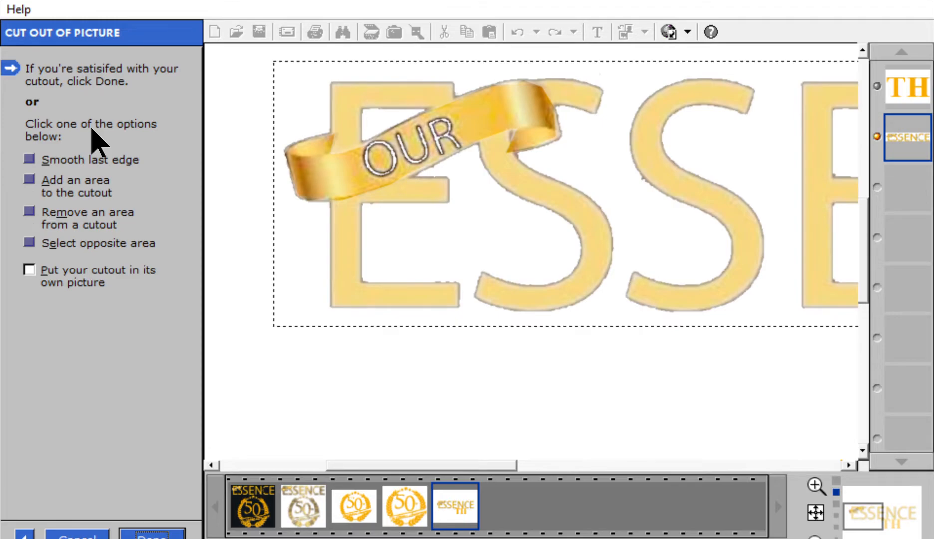
{"action": "left_click", "coordinate": [31, 529]}
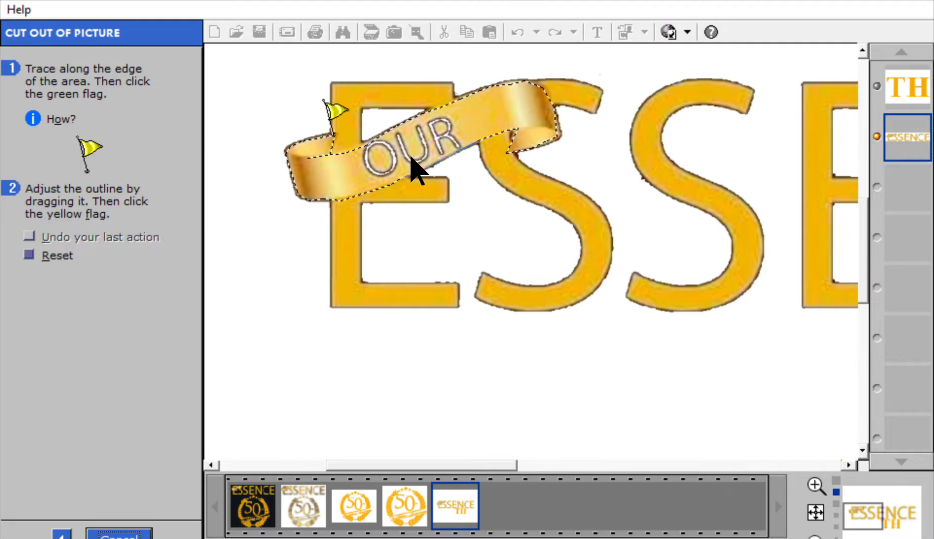
{"action": "left_click", "coordinate": [89, 148]}
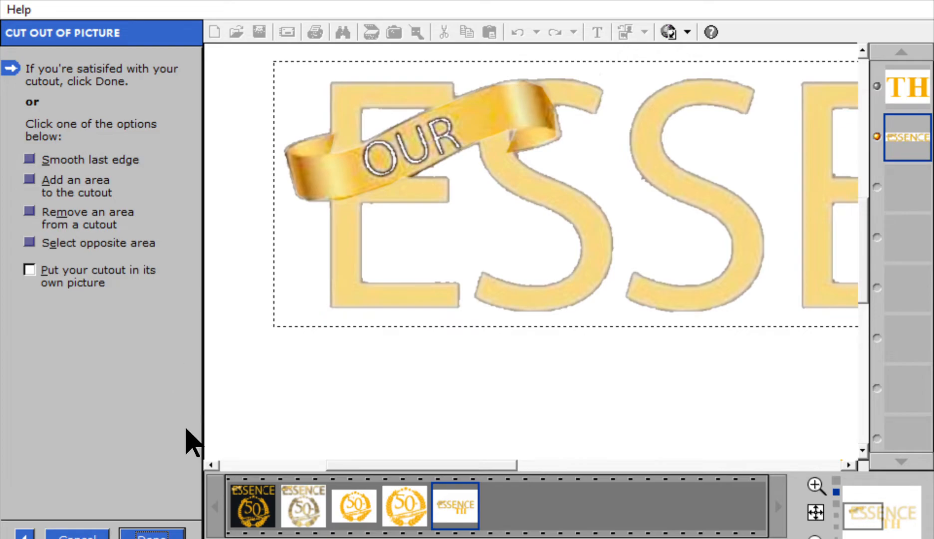
{"action": "left_click", "coordinate": [156, 529]}
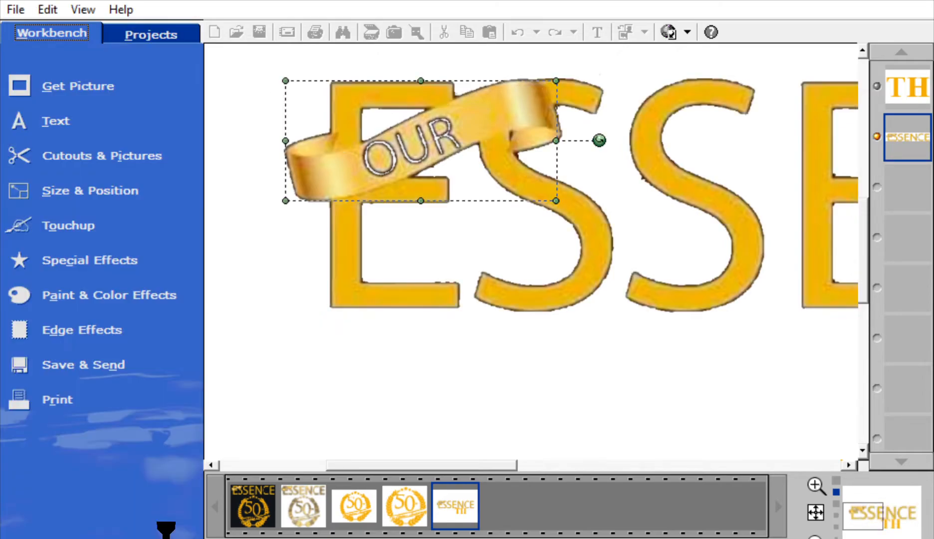
Step: Fill the ESSENCE lettering behind the ribbon with a solid color sampled from the gold "TH"
{"action": "left_click_drag", "start_coordinate": [471, 464], "coordinate": [566, 464]}
{"action": "left_click", "coordinate": [511, 284]}
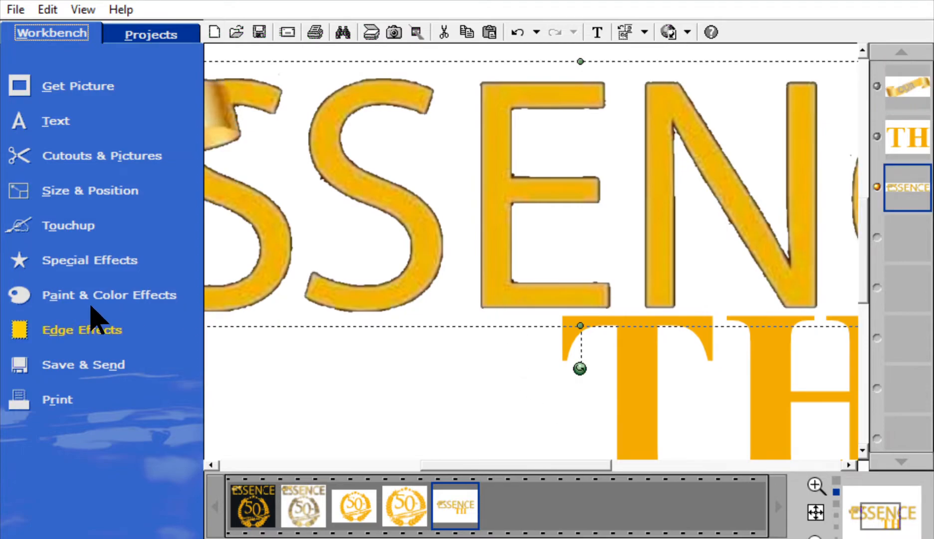
{"action": "left_click", "coordinate": [844, 502]}
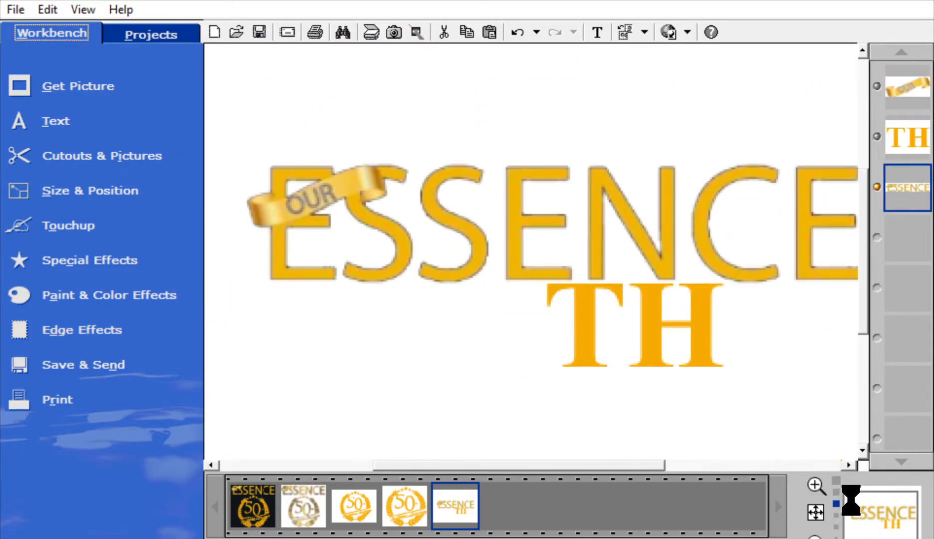
{"action": "left_click", "coordinate": [122, 295]}
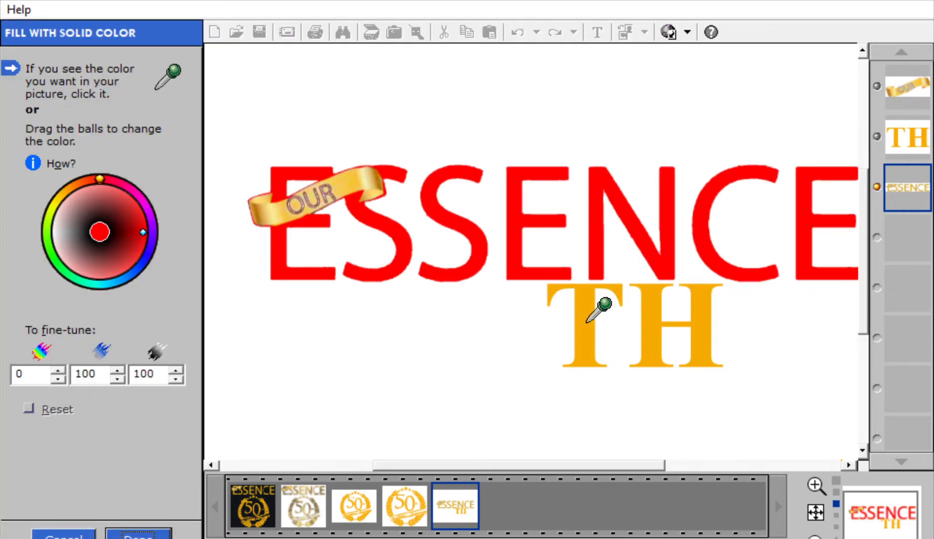
{"action": "left_click", "coordinate": [587, 322]}
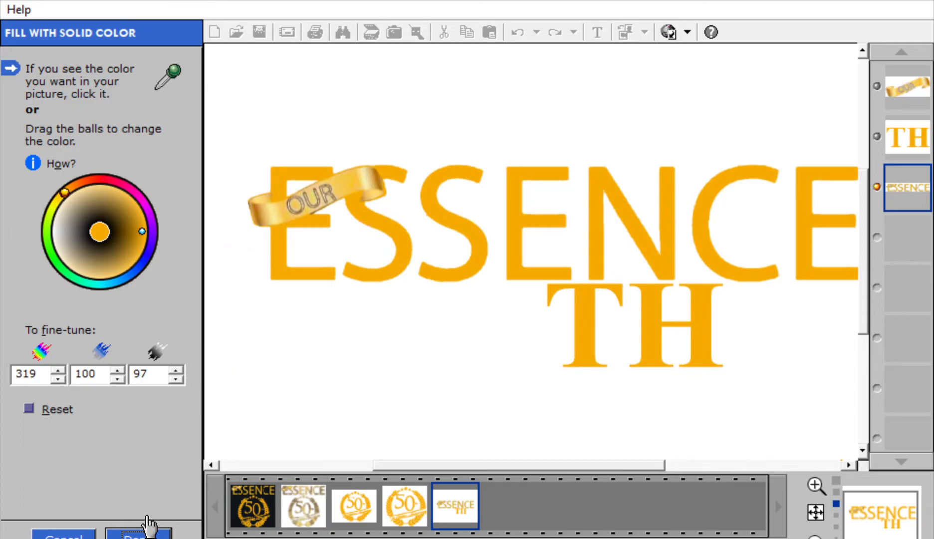
{"action": "left_click", "coordinate": [139, 533]}
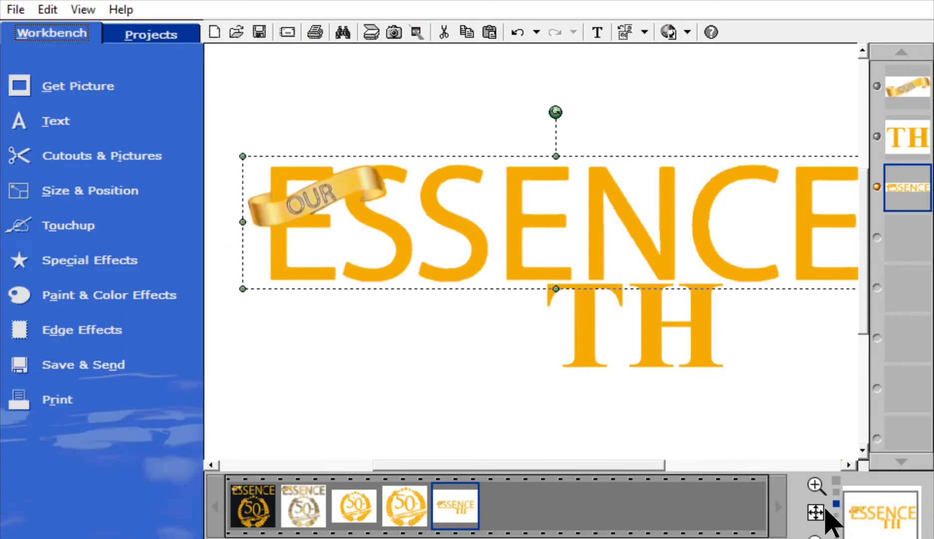
Step: Cut out the lettering, ribbon and "TH" together using a square cookie cutter shape stretched to enclose them all
{"action": "left_click", "coordinate": [841, 503]}
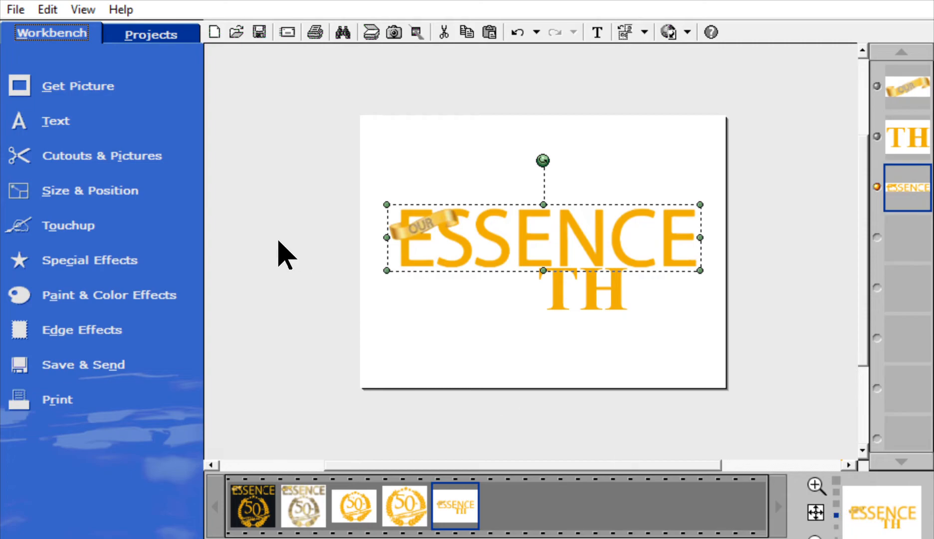
{"action": "left_click", "coordinate": [150, 152]}
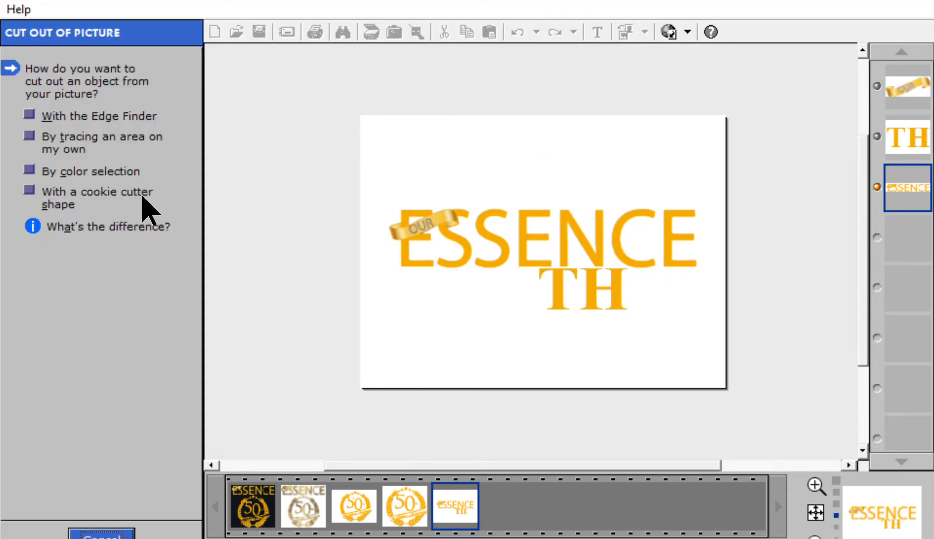
{"action": "left_click", "coordinate": [31, 186]}
{"action": "left_click_drag", "start_coordinate": [519, 287], "coordinate": [475, 331]}
{"action": "left_click_drag", "start_coordinate": [507, 403], "coordinate": [505, 320]}
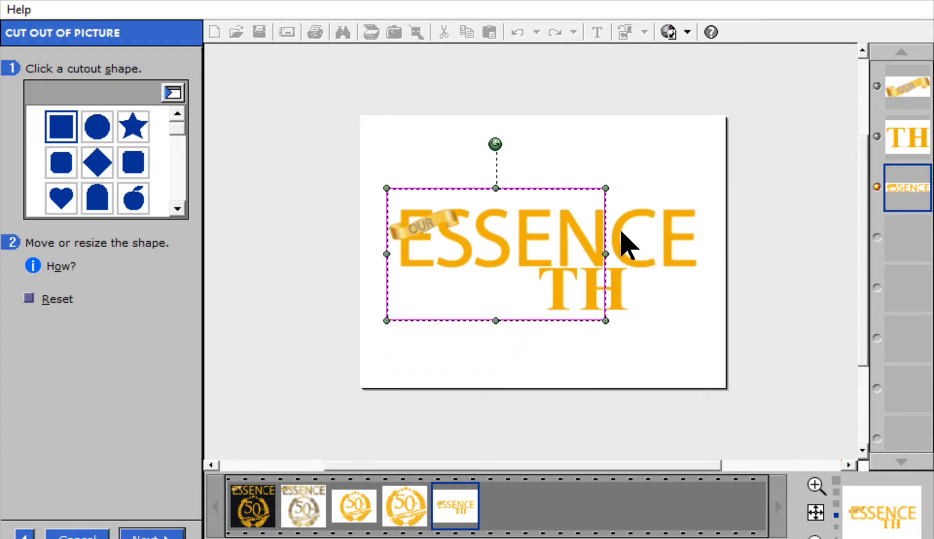
{"action": "left_click_drag", "start_coordinate": [606, 254], "coordinate": [707, 254]}
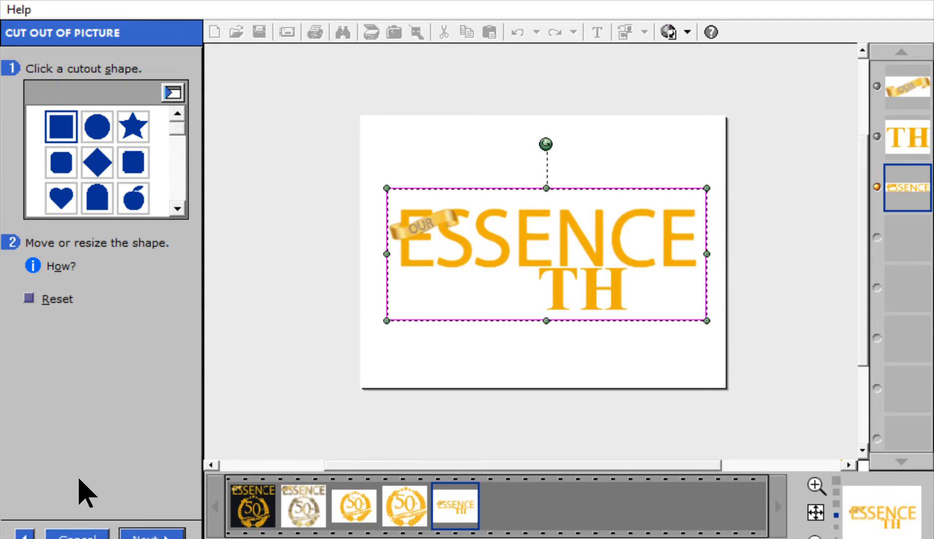
{"action": "left_click", "coordinate": [170, 533]}
{"action": "left_click", "coordinate": [168, 533]}
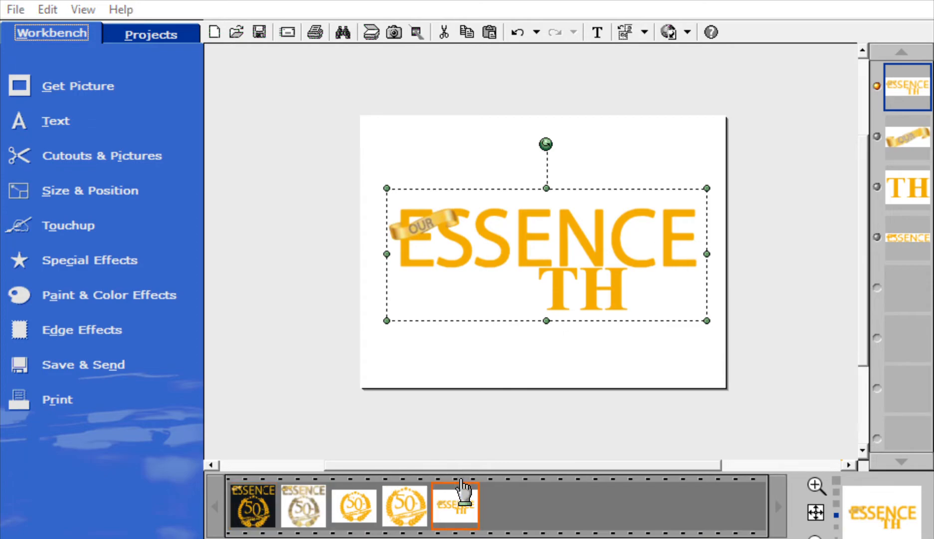
Step: Bring the recolored lettering group into the black ESSENCE picture, then move and enlarge it to match the original lettering
{"action": "left_click", "coordinate": [244, 501]}
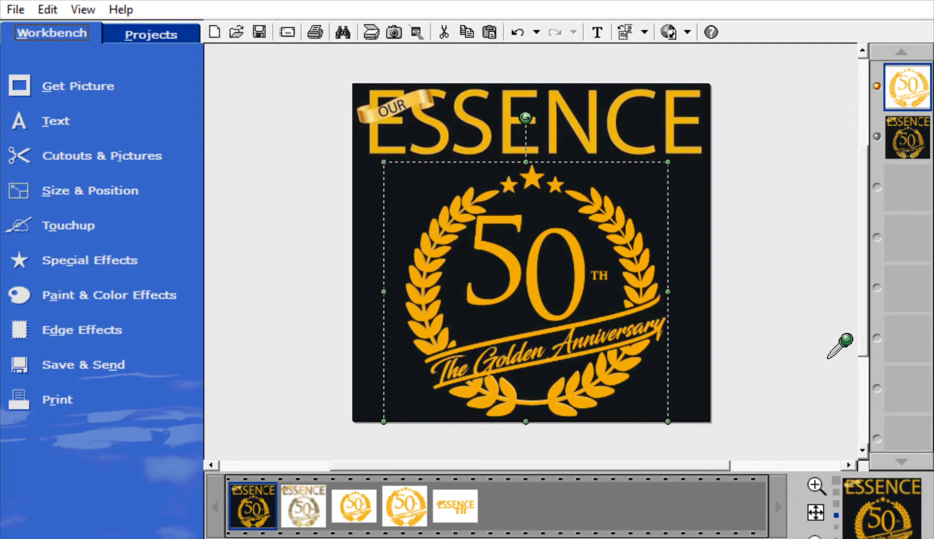
{"action": "left_click_drag", "start_coordinate": [865, 311], "coordinate": [864, 283]}
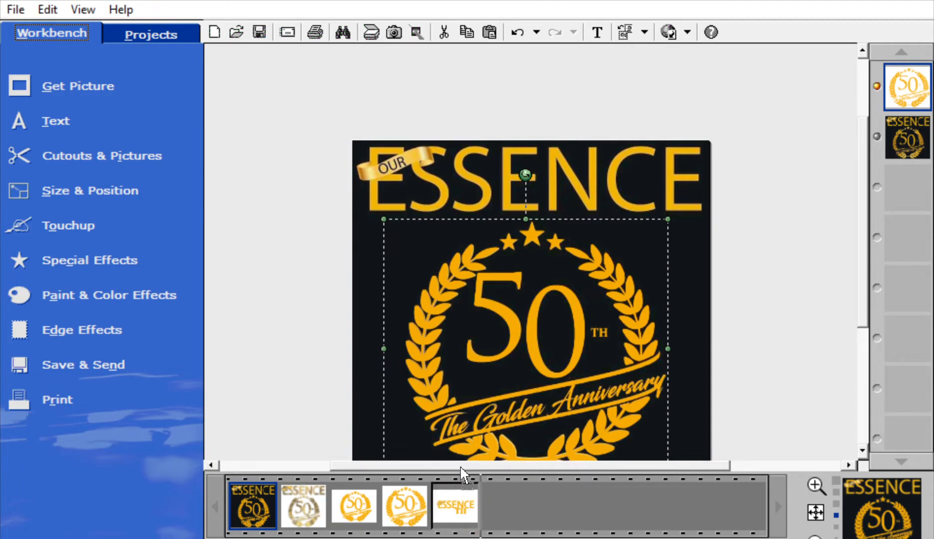
{"action": "left_click_drag", "start_coordinate": [535, 371], "coordinate": [510, 190]}
{"action": "left_click_drag", "start_coordinate": [599, 230], "coordinate": [734, 260]}
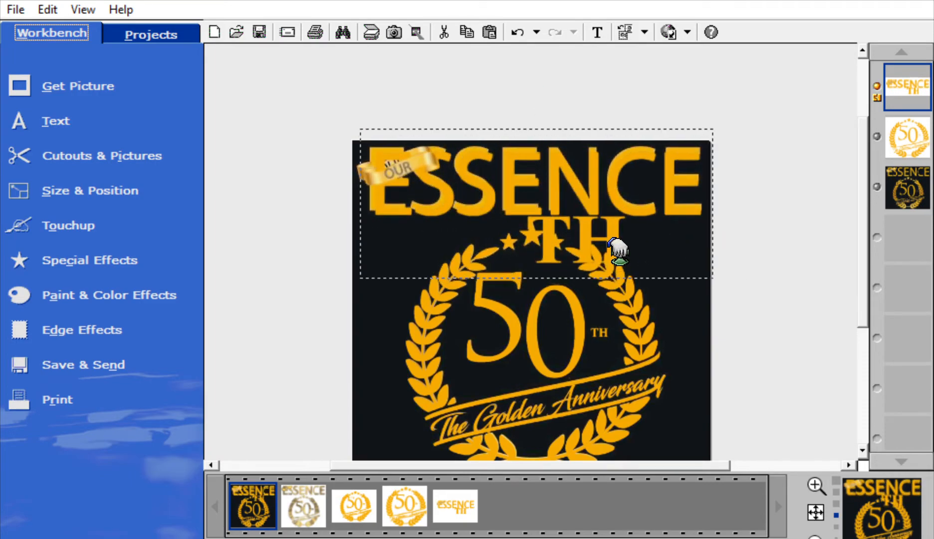
{"action": "left_click_drag", "start_coordinate": [618, 248], "coordinate": [613, 248]}
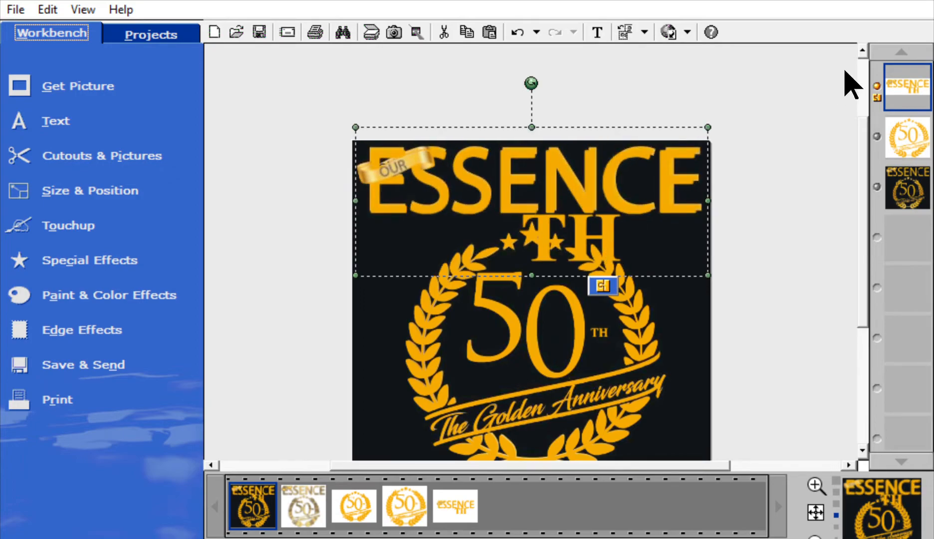
{"action": "left_click_drag", "start_coordinate": [709, 128], "coordinate": [714, 125]}
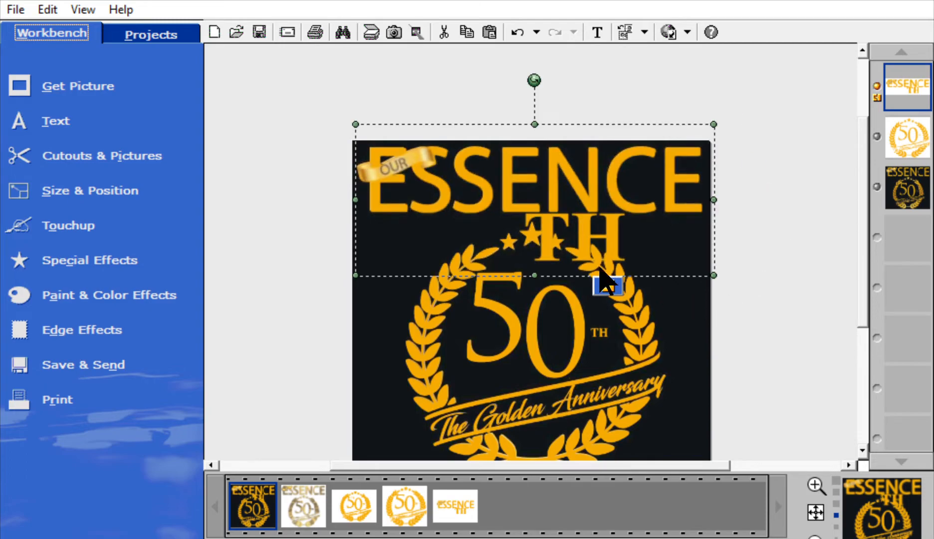
Step: Ungroup the pasted lettering and delete both its separate "TH" and the combined cutout that includes a "TH"
{"action": "left_click", "coordinate": [605, 282]}
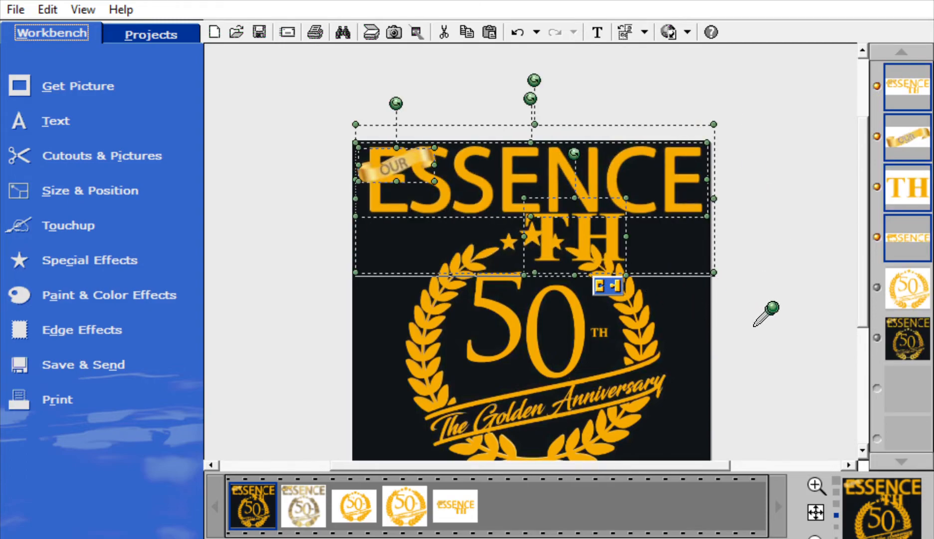
{"action": "left_click", "coordinate": [759, 309]}
{"action": "left_click", "coordinate": [620, 233]}
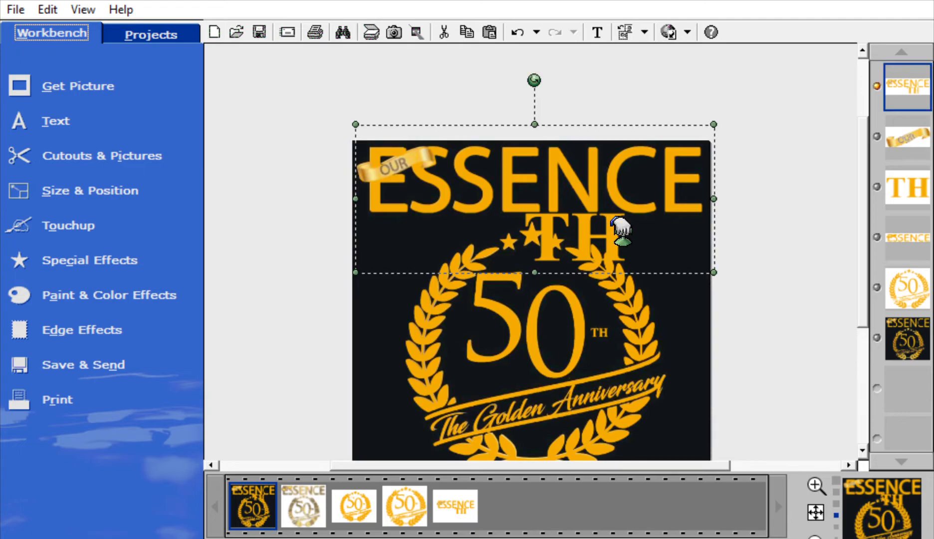
{"action": "left_click", "coordinate": [919, 191]}
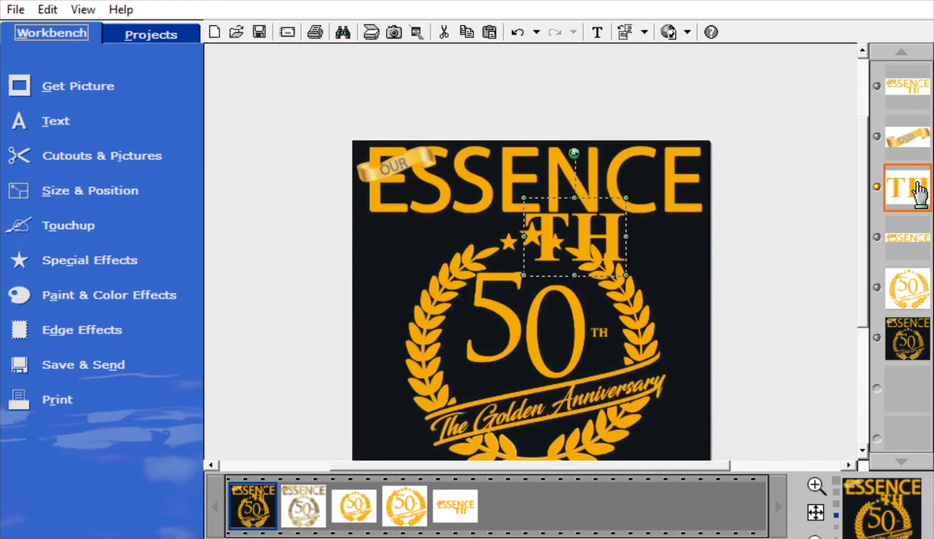
{"action": "key", "text": "Delete"}
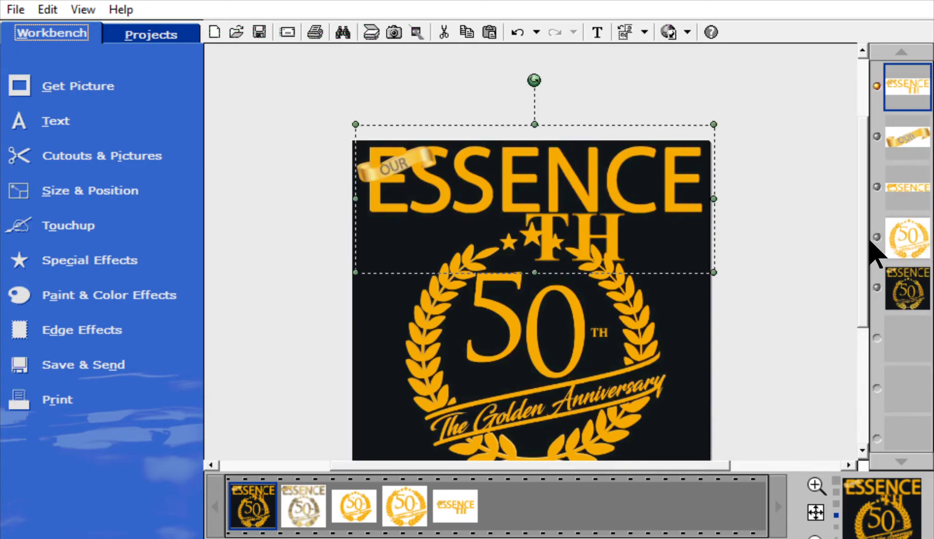
{"action": "left_click", "coordinate": [821, 277]}
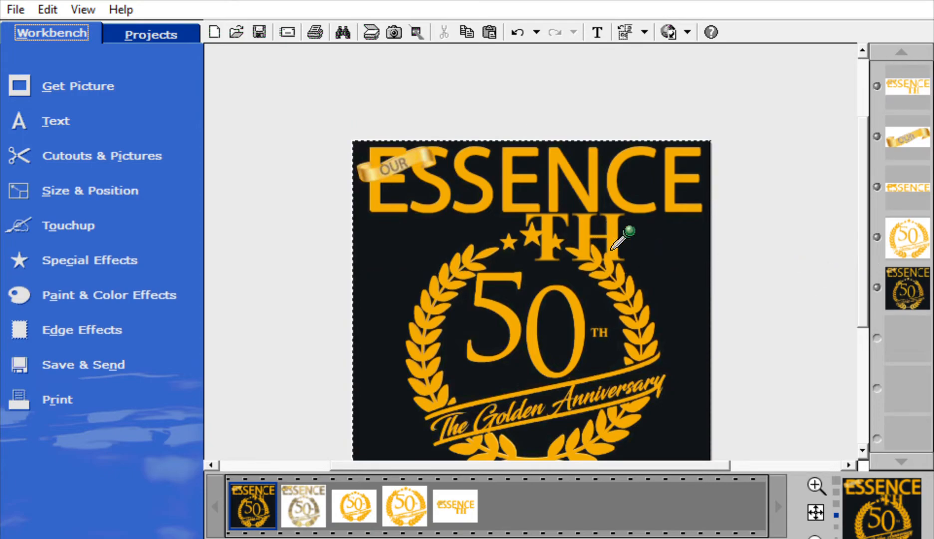
{"action": "left_click", "coordinate": [620, 229]}
{"action": "key", "text": "Delete"}
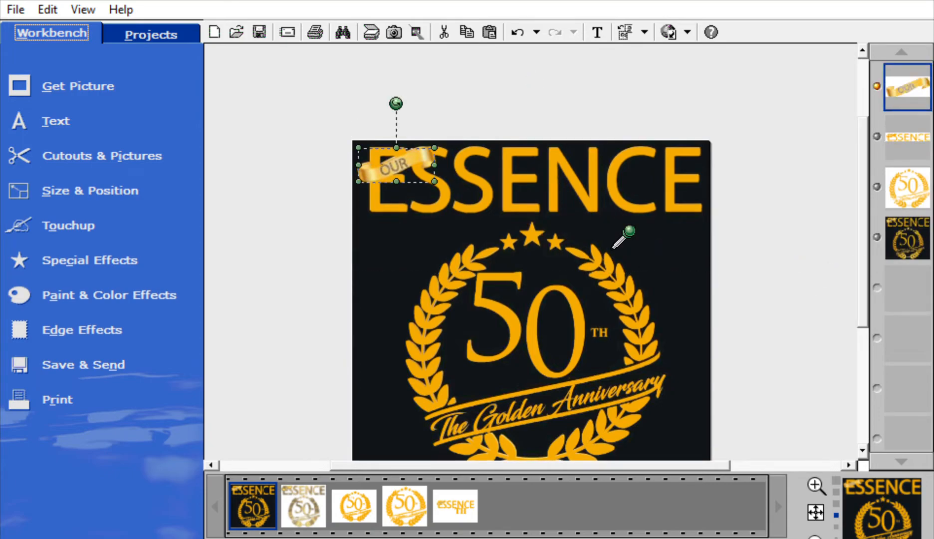
{"action": "left_click", "coordinate": [789, 248]}
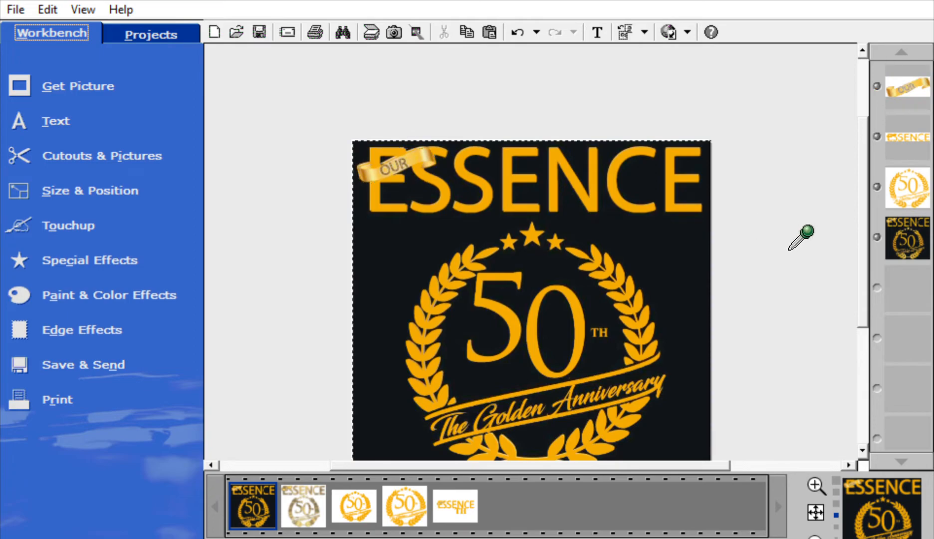
Step: Delete the original black ESSENCE picture from behind the gold cutouts
{"action": "left_click", "coordinate": [701, 255]}
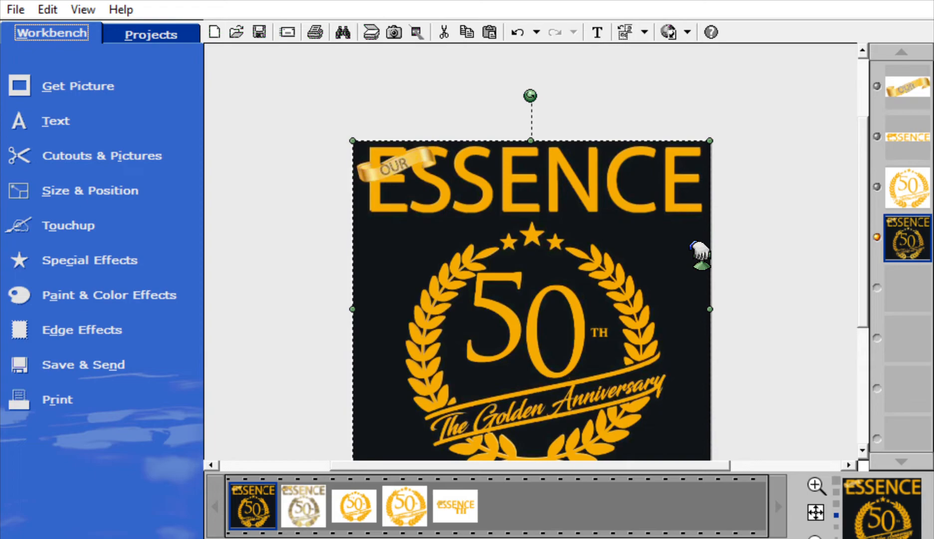
{"action": "left_click", "coordinate": [698, 252]}
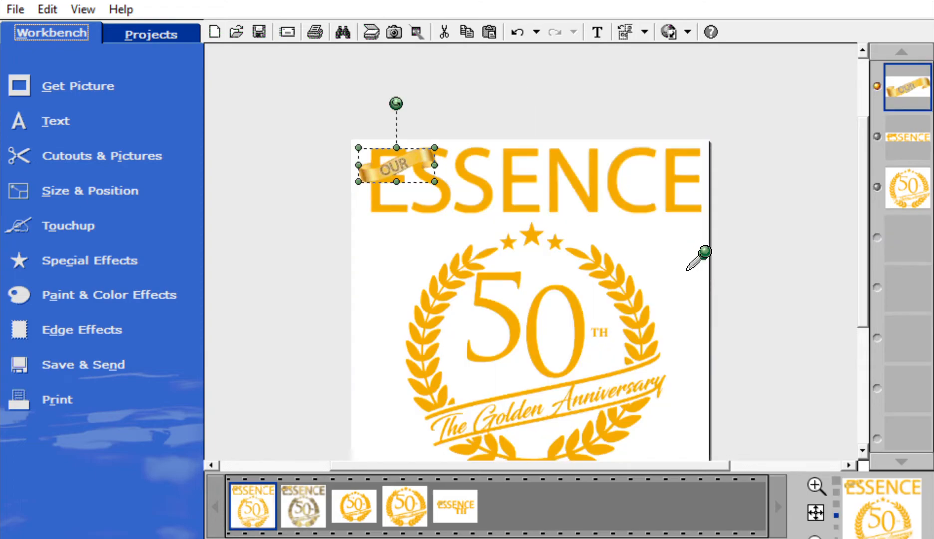
{"action": "left_click", "coordinate": [750, 305]}
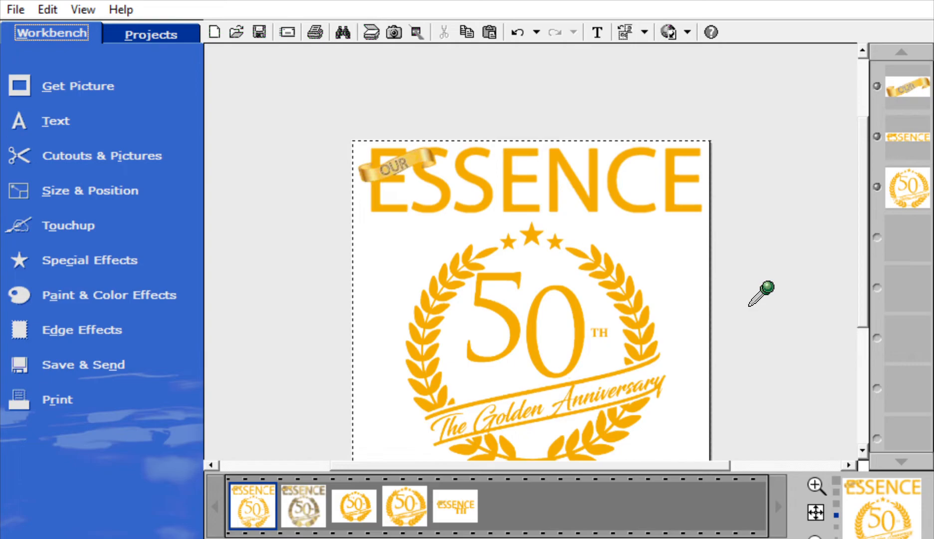
{"action": "left_click_drag", "start_coordinate": [863, 268], "coordinate": [865, 284]}
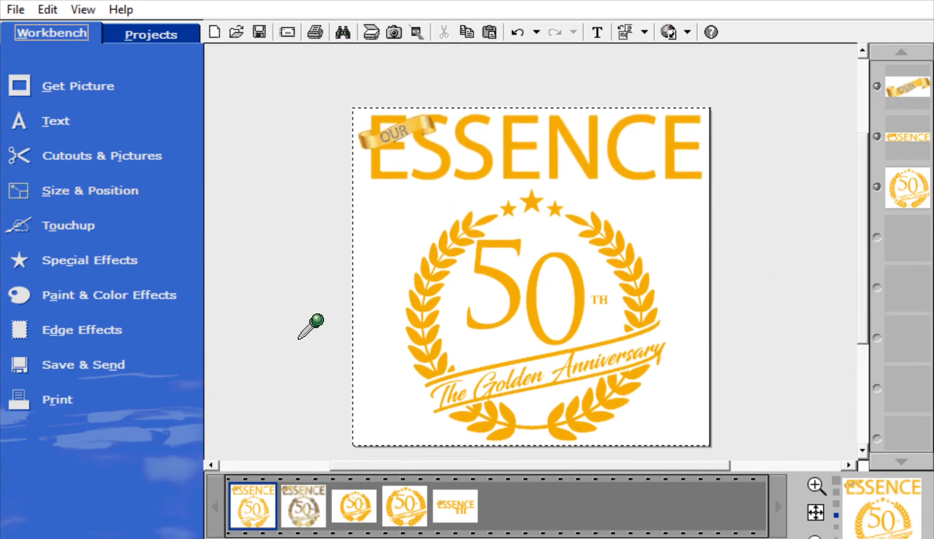
Step: Group the gold ESSENCE lettering with the 50th anniversary wreath emblem, leaving the OUR ribbon separate
{"action": "left_click", "coordinate": [400, 177]}
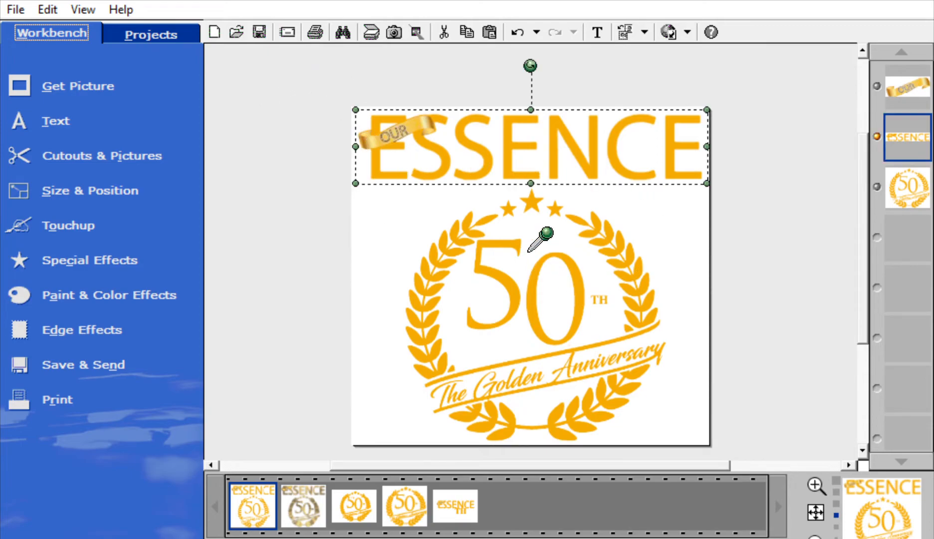
{"action": "left_click", "coordinate": [638, 282]}
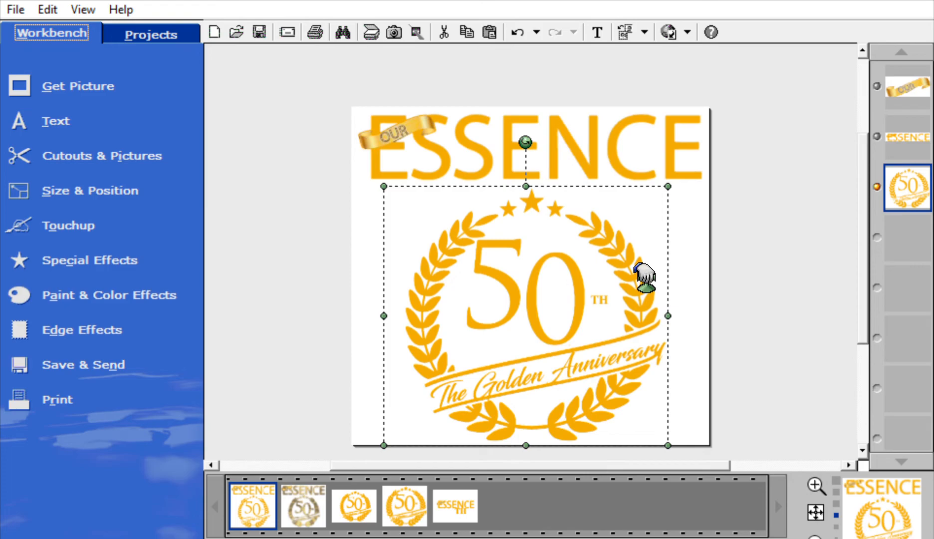
{"action": "left_click", "coordinate": [634, 170], "text": "shift"}
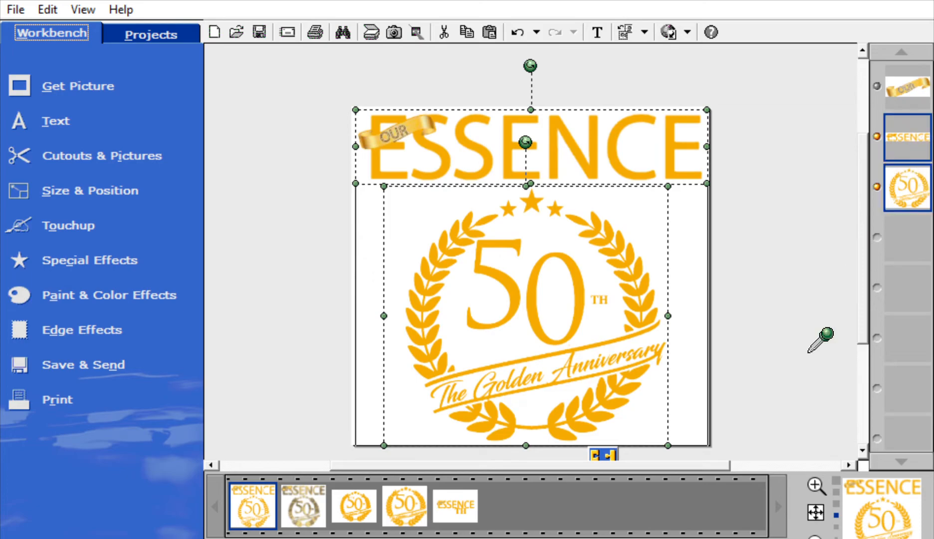
{"action": "left_click", "coordinate": [603, 453]}
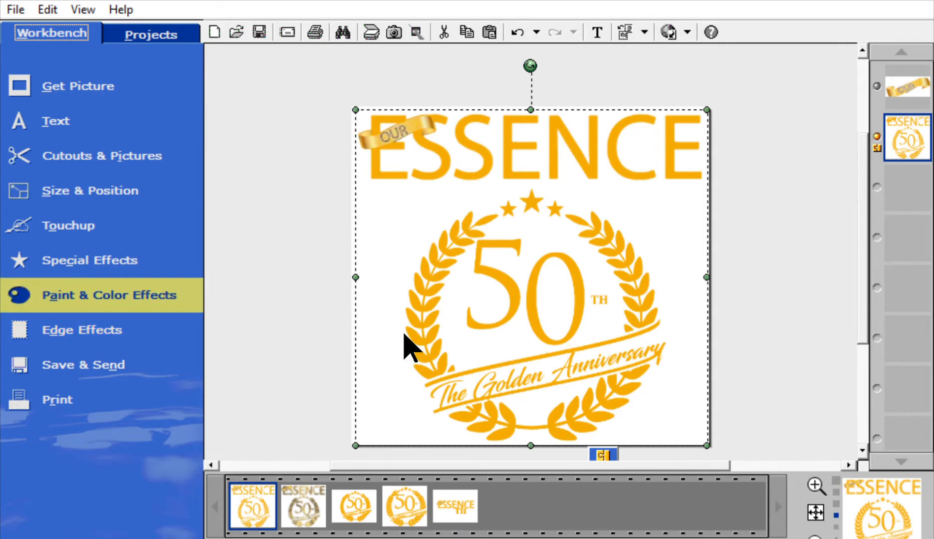
Step: Fill the grouped lettering and emblem with the striped metallic gold gradient pattern
{"action": "left_click", "coordinate": [458, 404]}
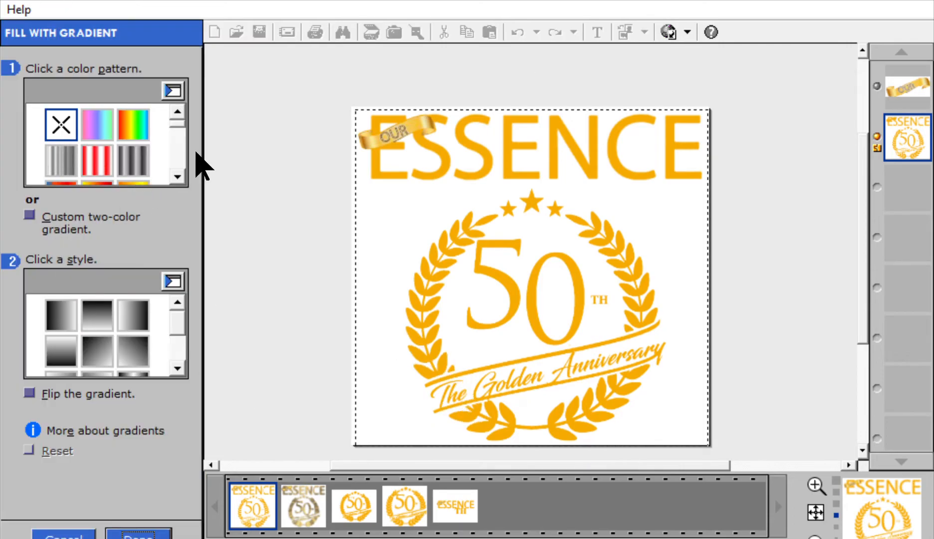
{"action": "scroll", "coordinate": [187, 158], "scroll_direction": "down", "scroll_amount": 2}
{"action": "scroll", "coordinate": [187, 165], "scroll_direction": "down", "scroll_amount": 4}
{"action": "scroll", "coordinate": [177, 99], "scroll_direction": "up", "scroll_amount": 6}
{"action": "scroll", "coordinate": [185, 168], "scroll_direction": "down", "scroll_amount": 6}
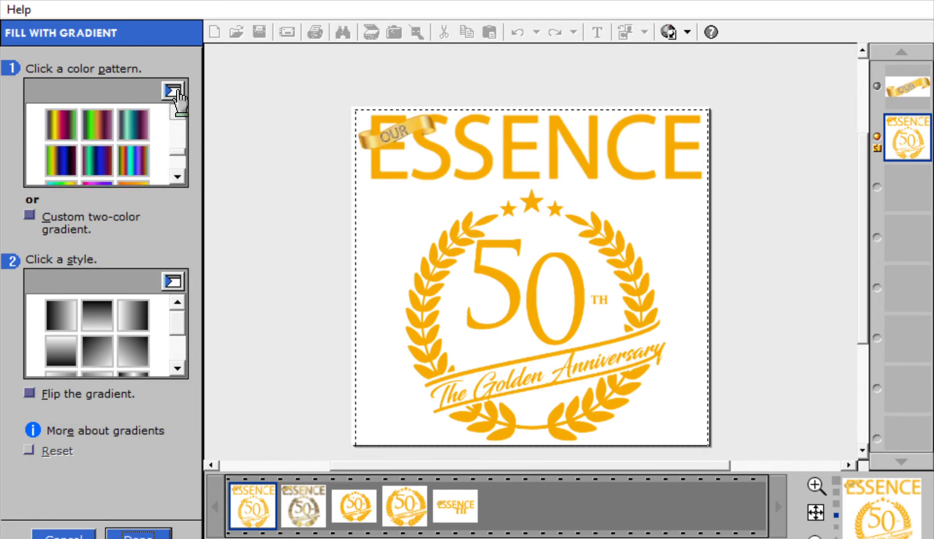
{"action": "scroll", "coordinate": [183, 100], "scroll_direction": "up", "scroll_amount": 3}
{"action": "scroll", "coordinate": [185, 100], "scroll_direction": "up", "scroll_amount": 4}
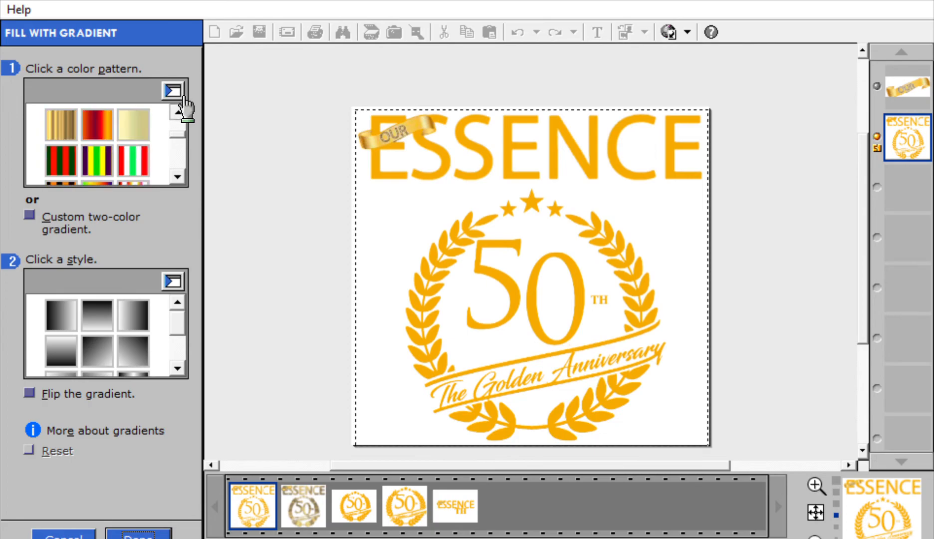
{"action": "left_click", "coordinate": [61, 123]}
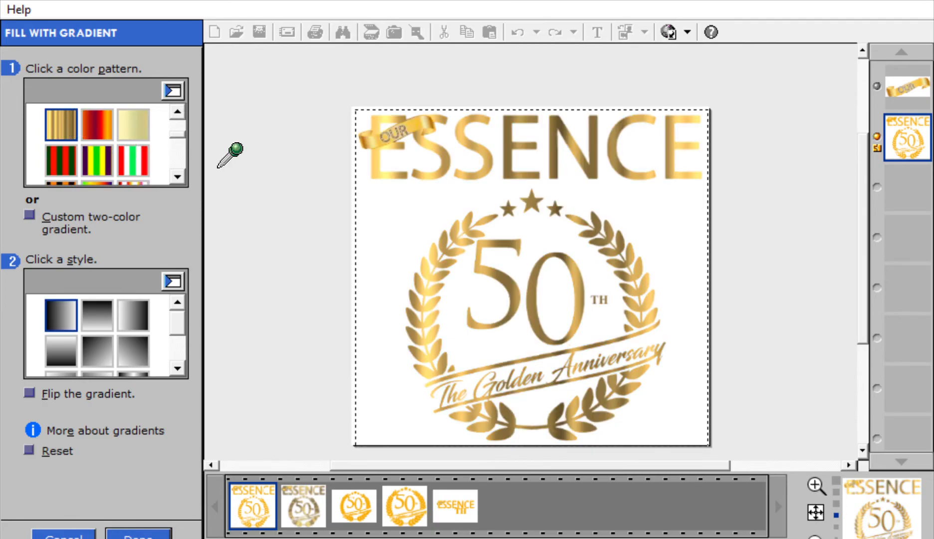
Step: Change the gold gradient's style to the conical sweep and apply the fill
{"action": "scroll", "coordinate": [184, 361], "scroll_direction": "down", "scroll_amount": 3}
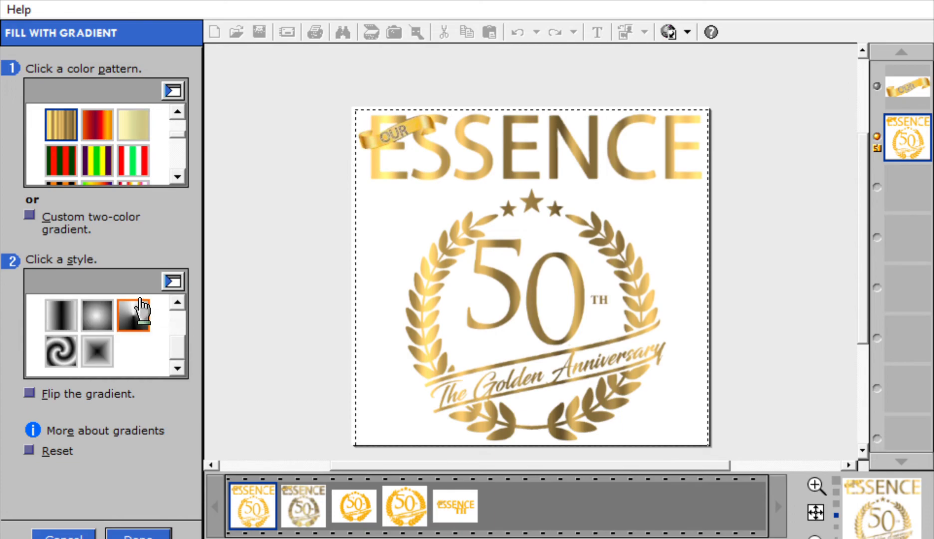
{"action": "left_click", "coordinate": [141, 302]}
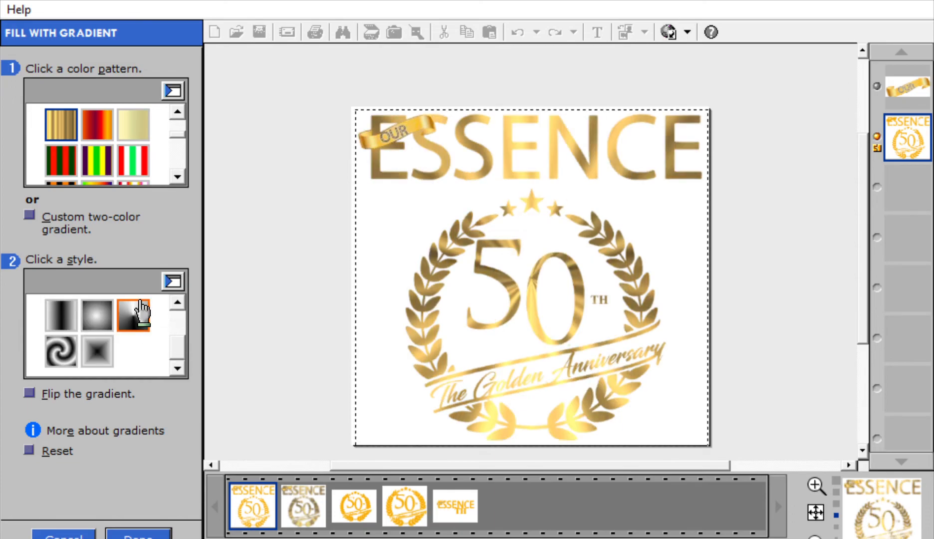
{"action": "left_click", "coordinate": [134, 533]}
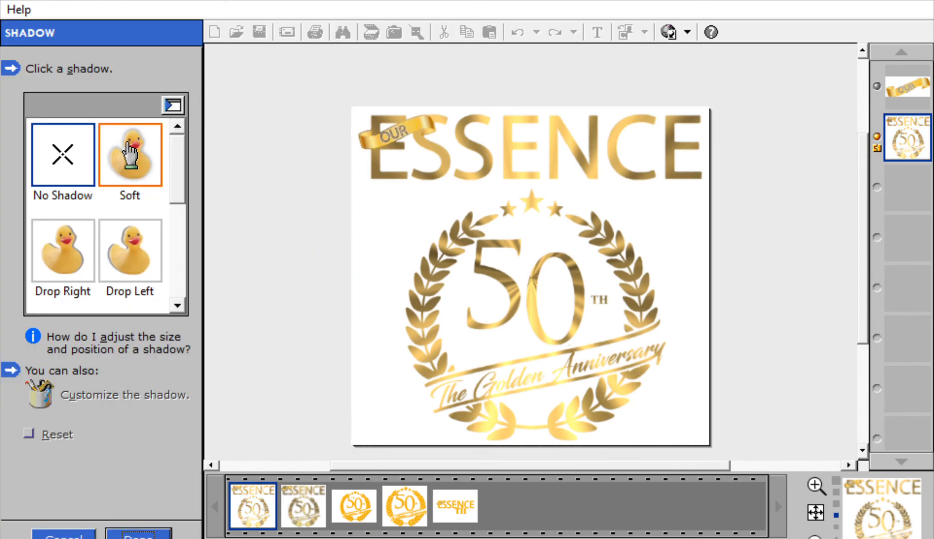
Step: Add a Drop Left shadow to the grouped lettering and emblem
{"action": "left_click", "coordinate": [159, 265]}
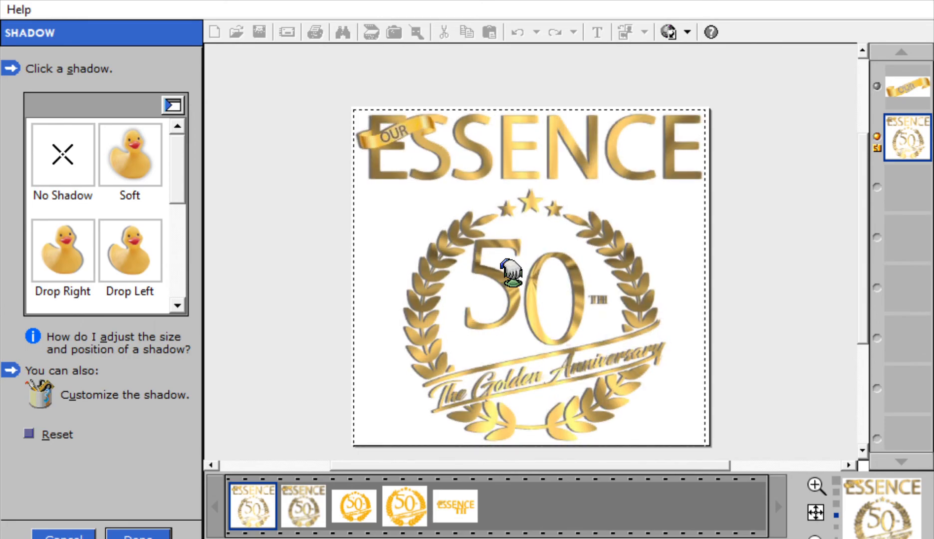
{"action": "left_click", "coordinate": [145, 530]}
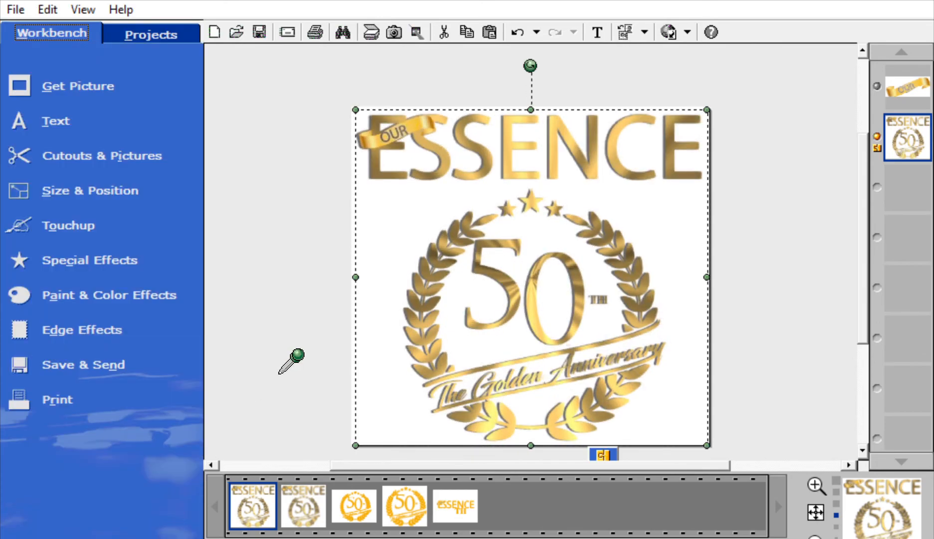